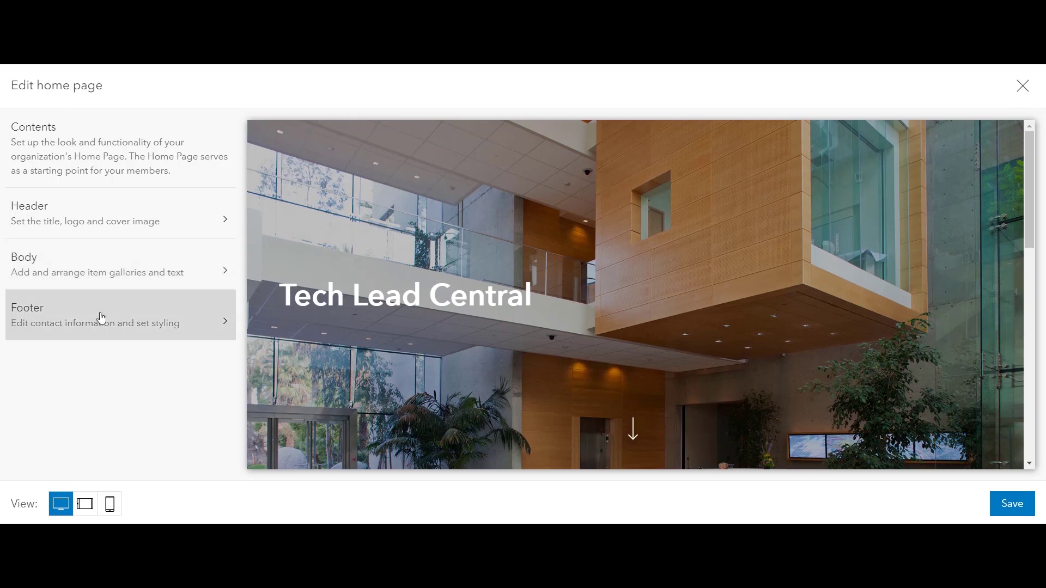
# - Add a Points of Interest group item gallery to the home page body
pyautogui.click(104, 266)
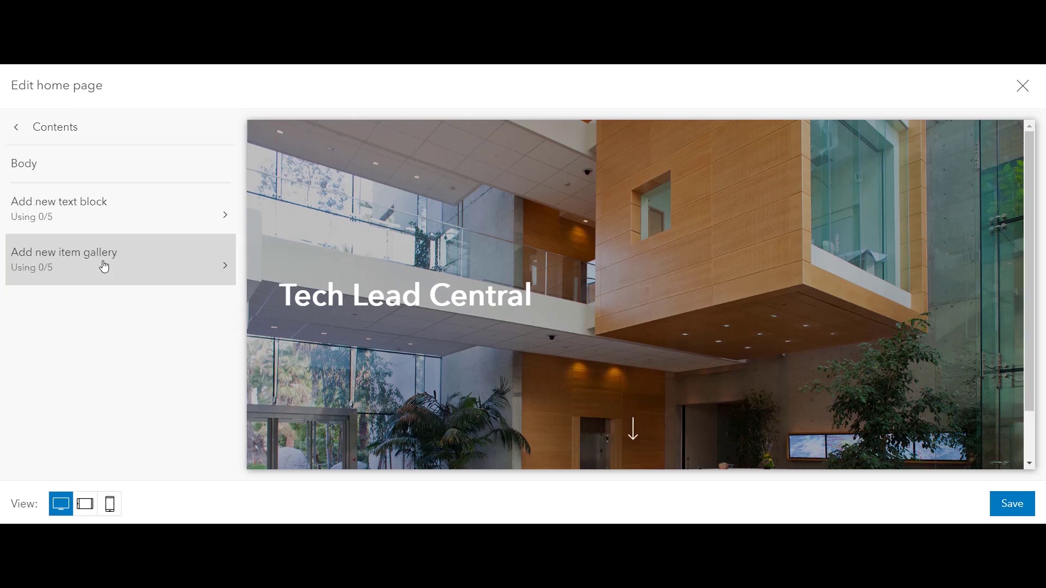
pyautogui.click(105, 267)
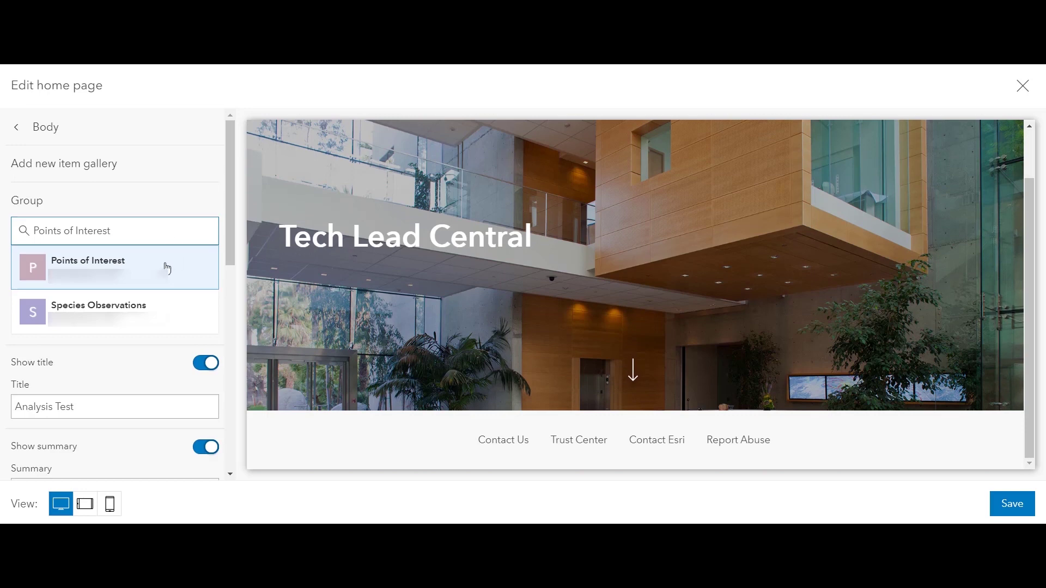
pyautogui.click(167, 268)
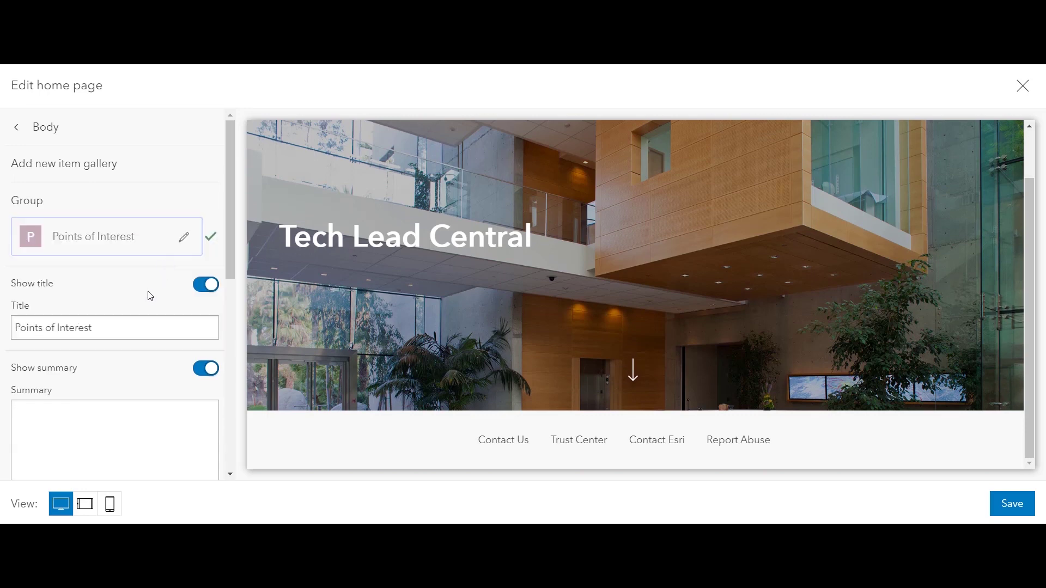
pyautogui.click(16, 127)
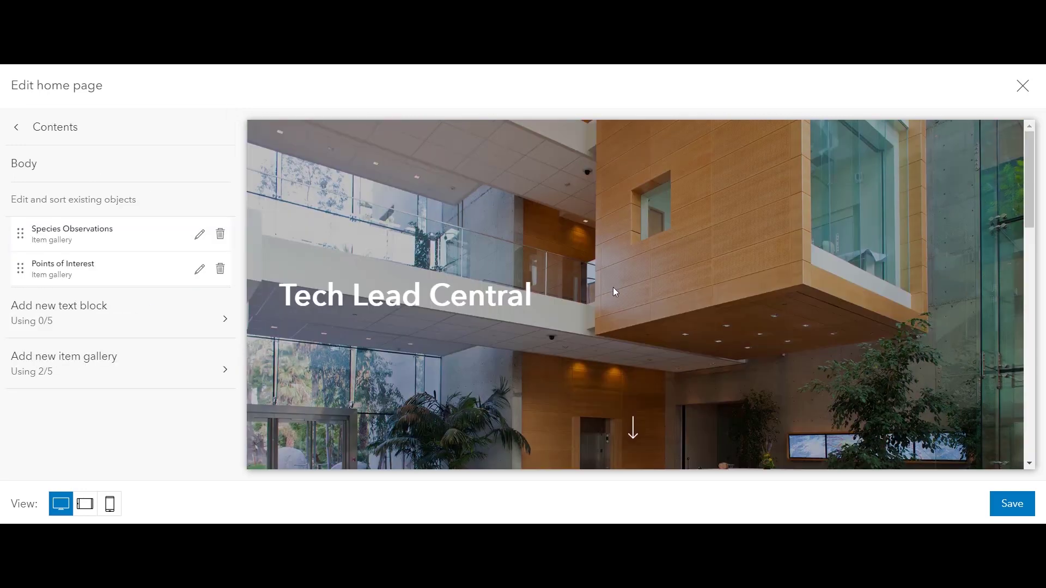
pyautogui.scroll(-12, 613, 292)
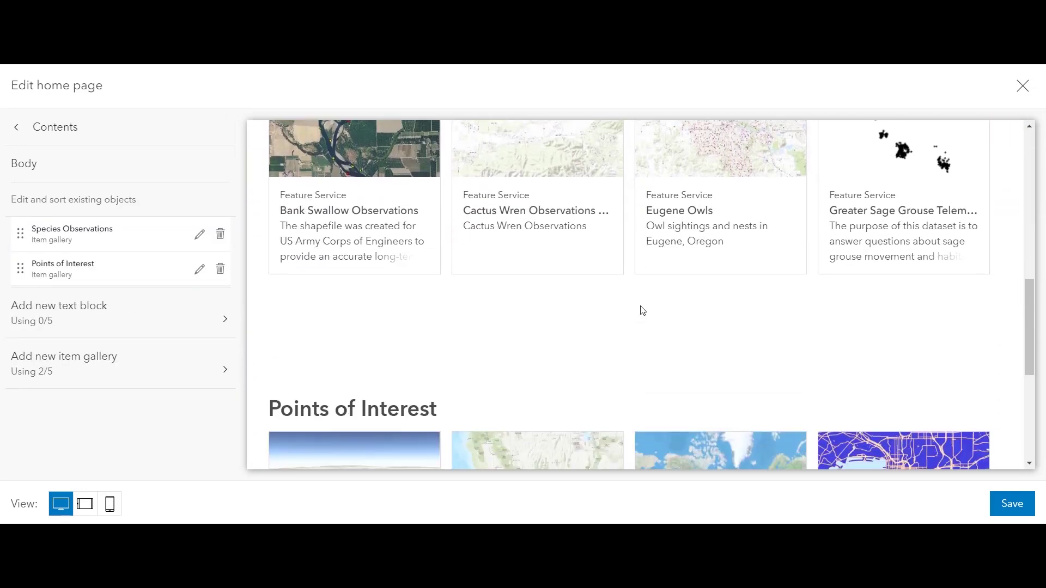
# - Review the header title and cover settings, then save the home page
pyautogui.click(44, 130)
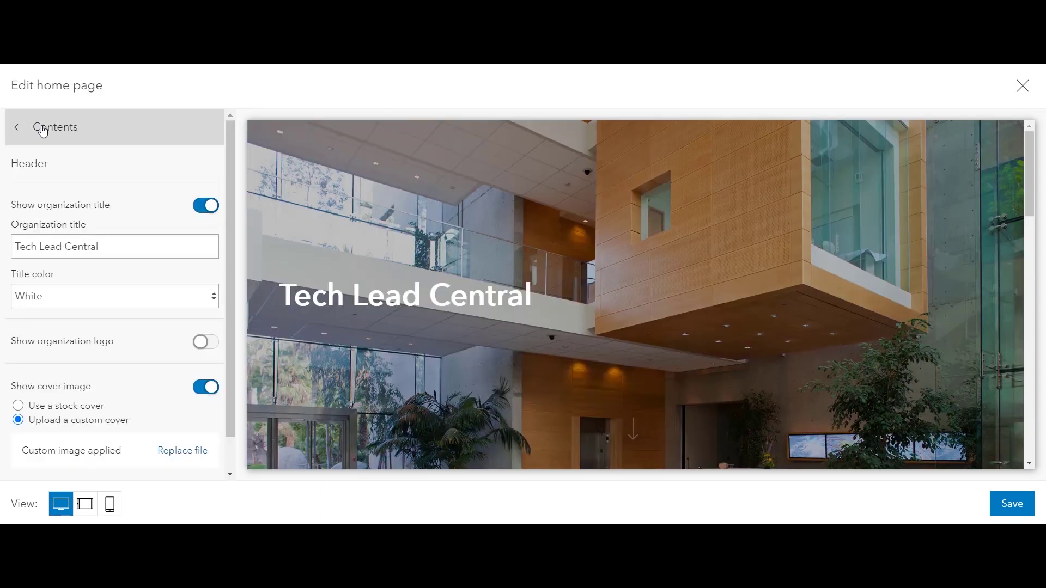
pyautogui.click(43, 132)
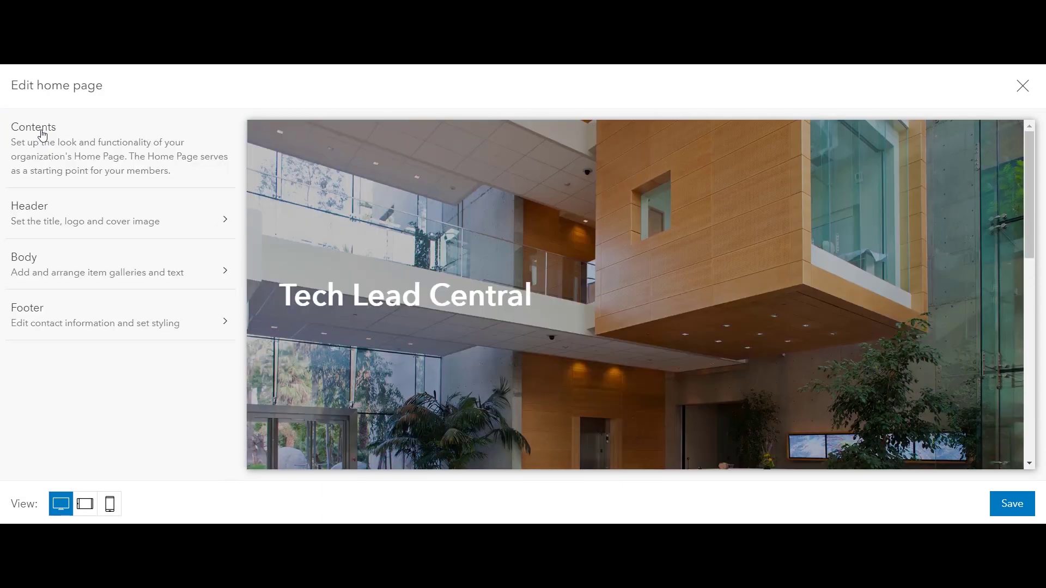
pyautogui.click(1012, 504)
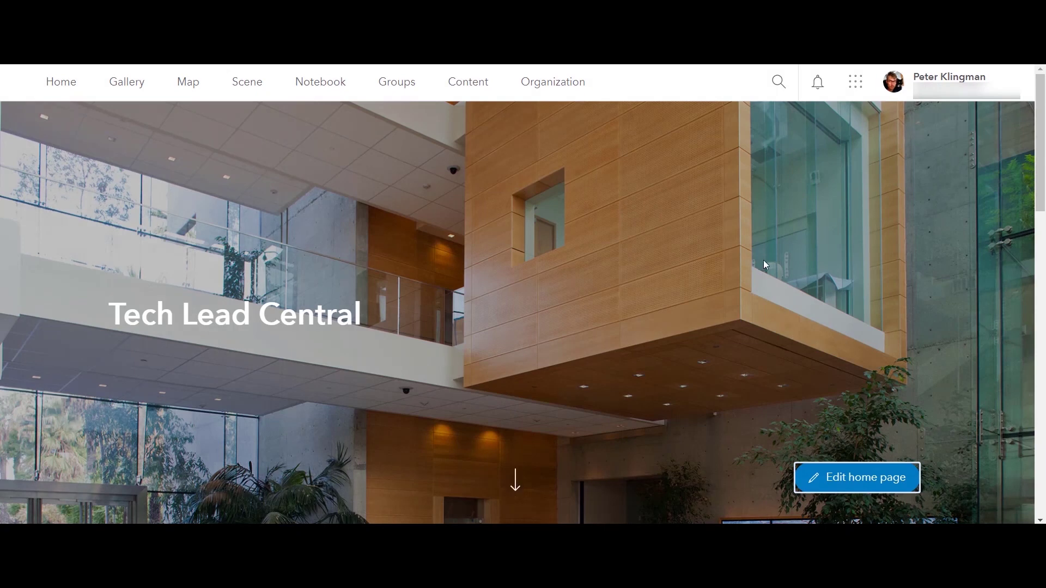
# - Scroll through the saved home page, then expand Organization Settings privileges for a new member role
pyautogui.scroll(-5, 588, 255)
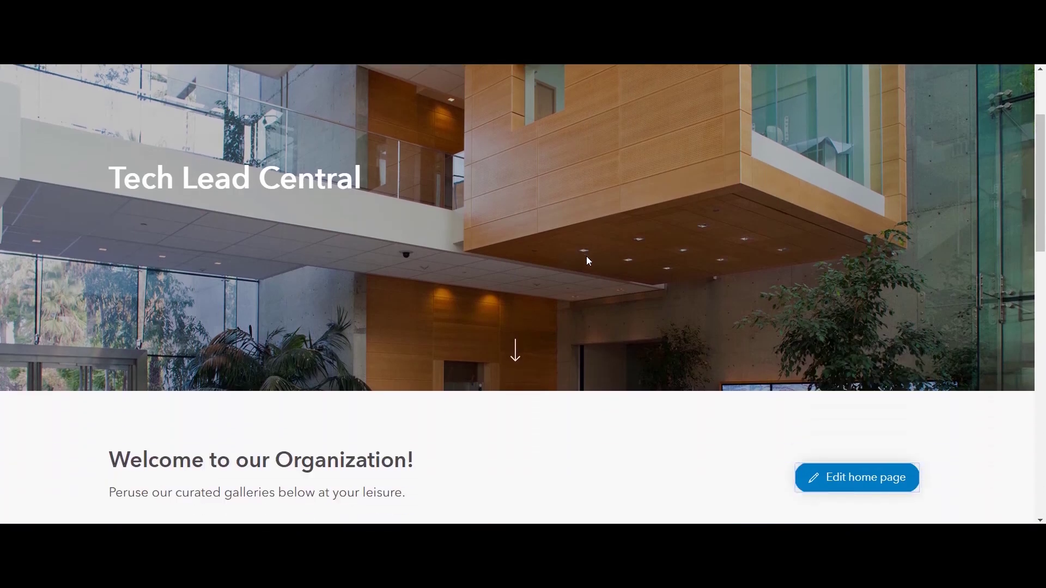
pyautogui.scroll(-2, 588, 267)
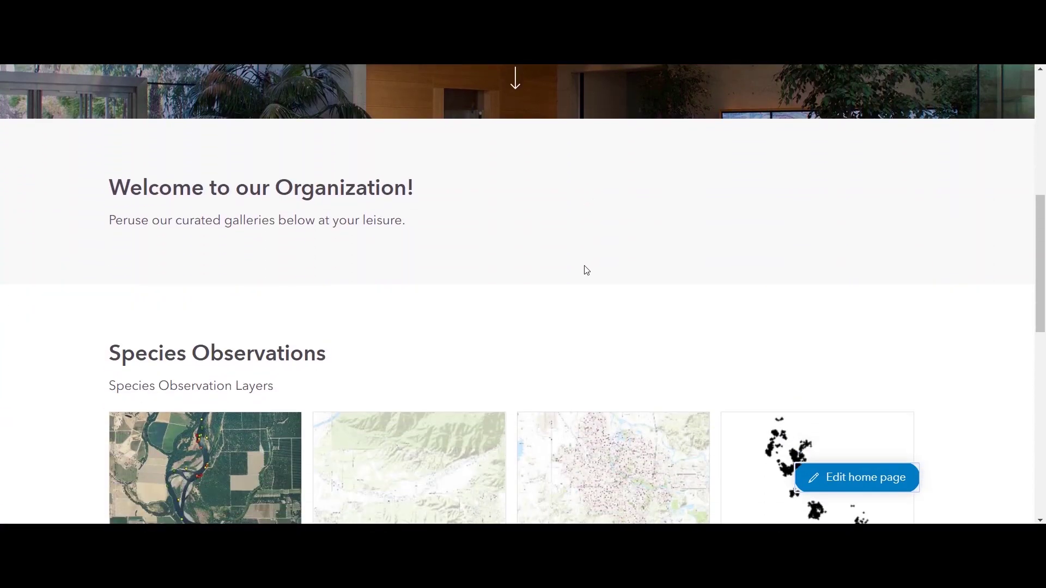
pyautogui.scroll(-5, 587, 271)
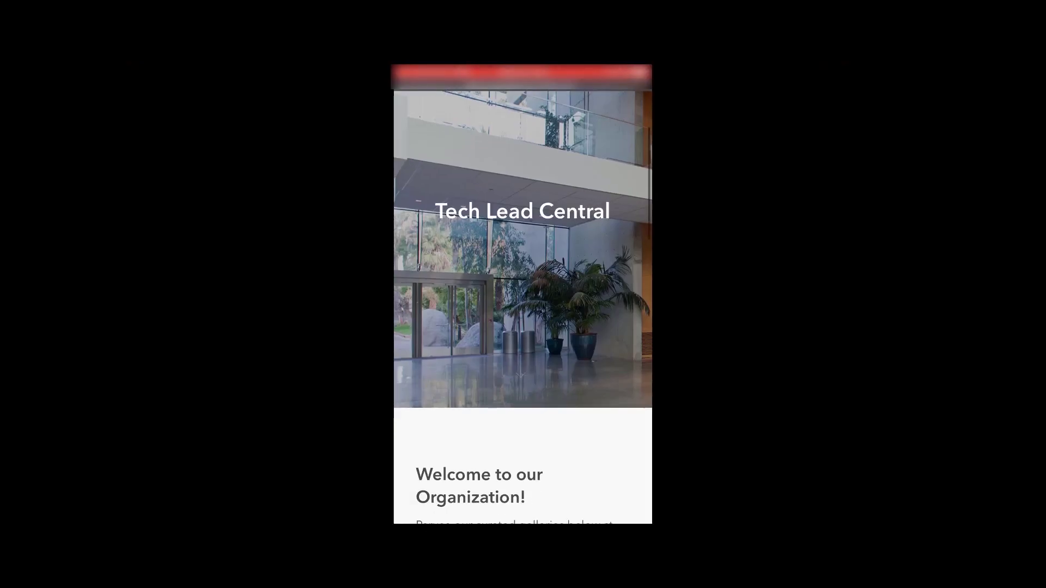
pyautogui.scroll(-6, 524, 305)
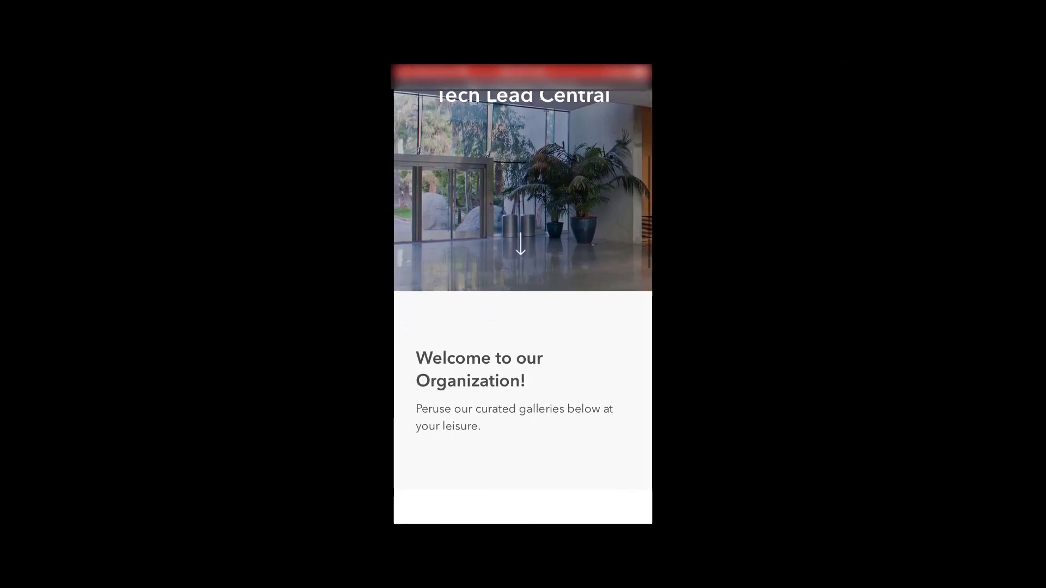
pyautogui.scroll(-5, 523, 305)
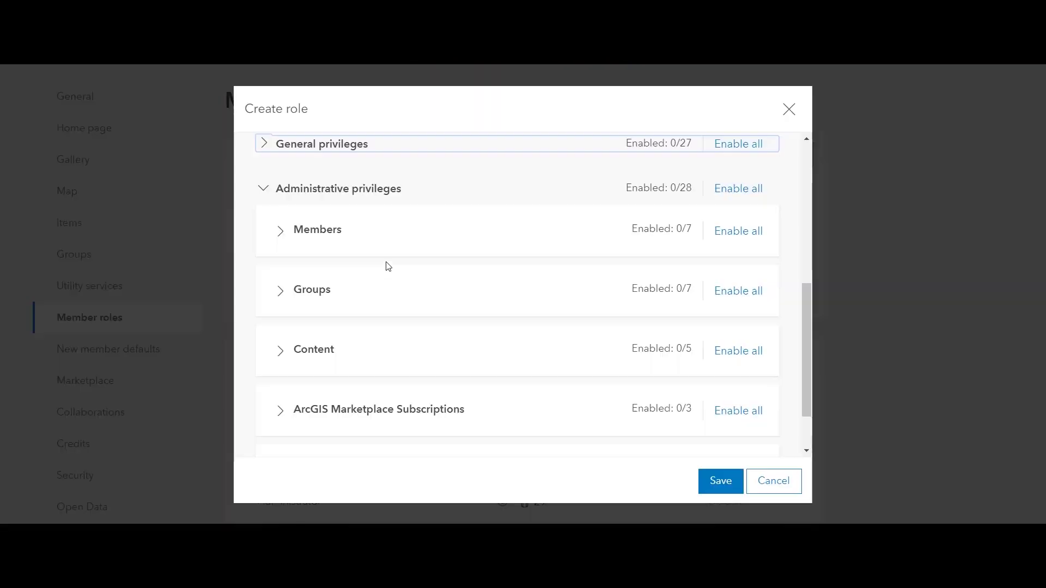
pyautogui.scroll(-2, 381, 261)
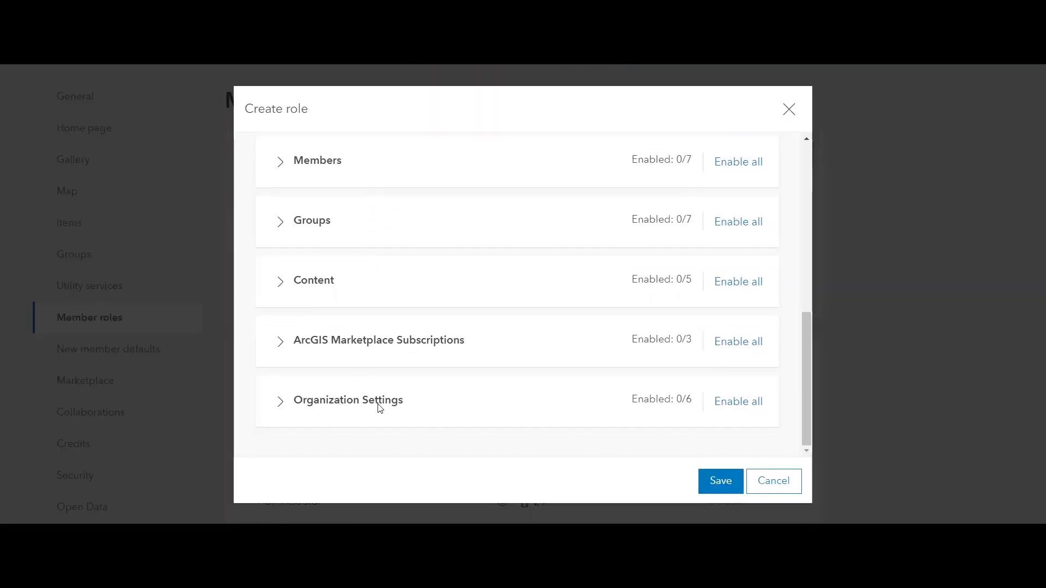
pyautogui.click(280, 402)
pyautogui.scroll(-5, 455, 322)
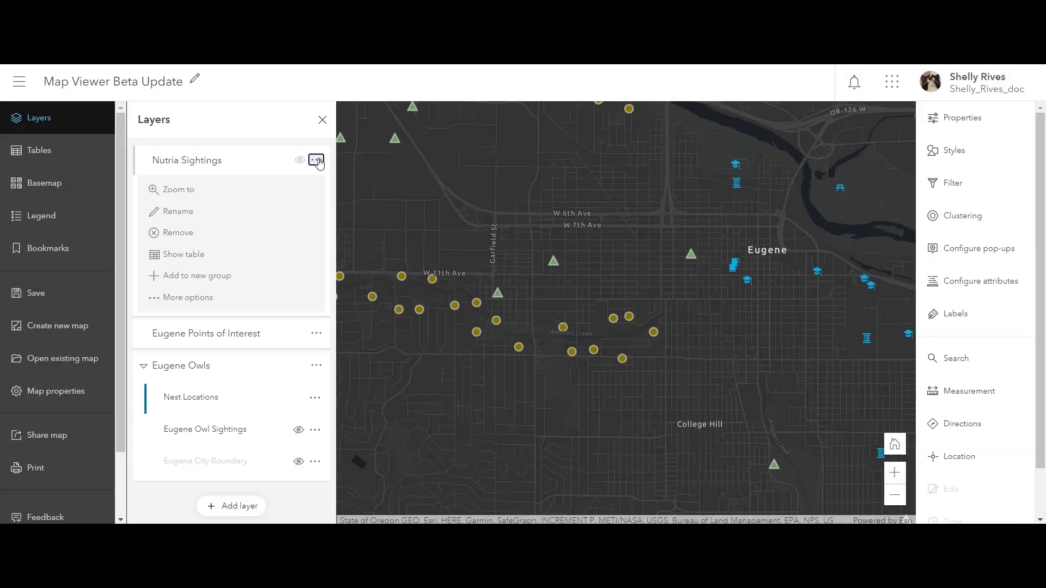
# - Put Nutria Sightings into a new group layer named 'Animal Observations'
pyautogui.click(260, 287)
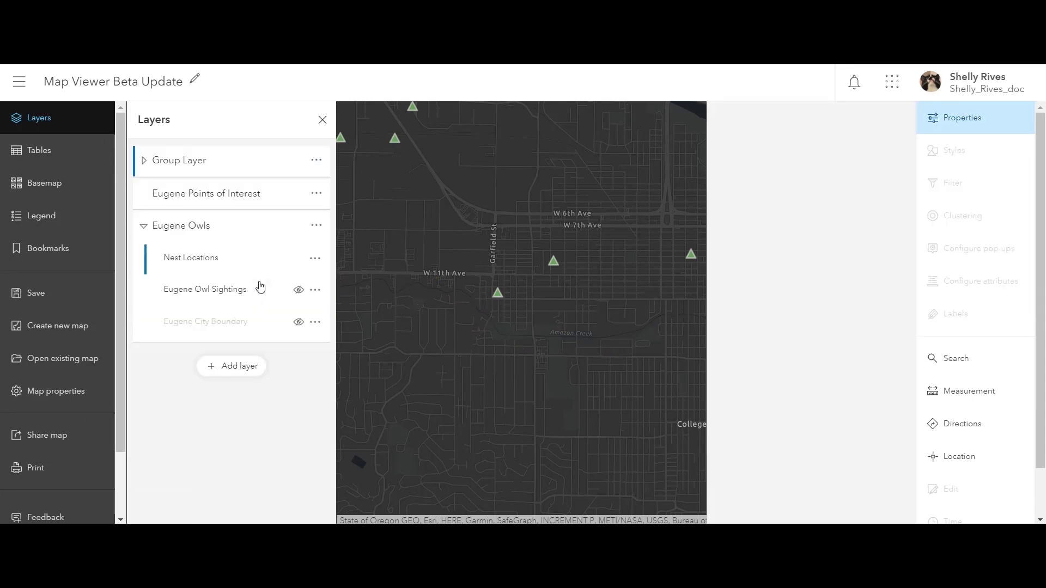
pyautogui.click(318, 164)
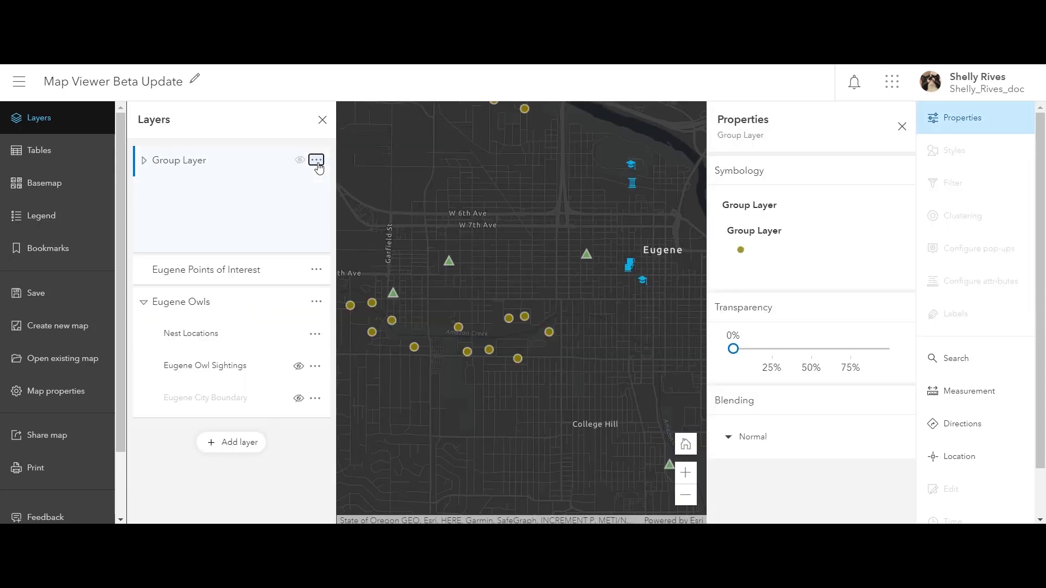
pyautogui.click(256, 194)
pyautogui.write('Animal Observation')
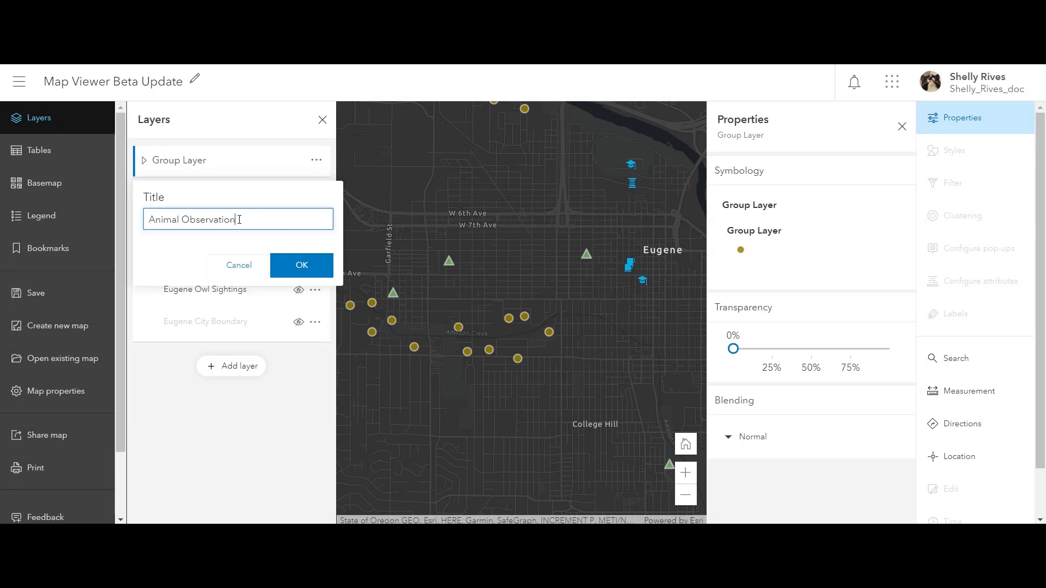
pyautogui.click(144, 161)
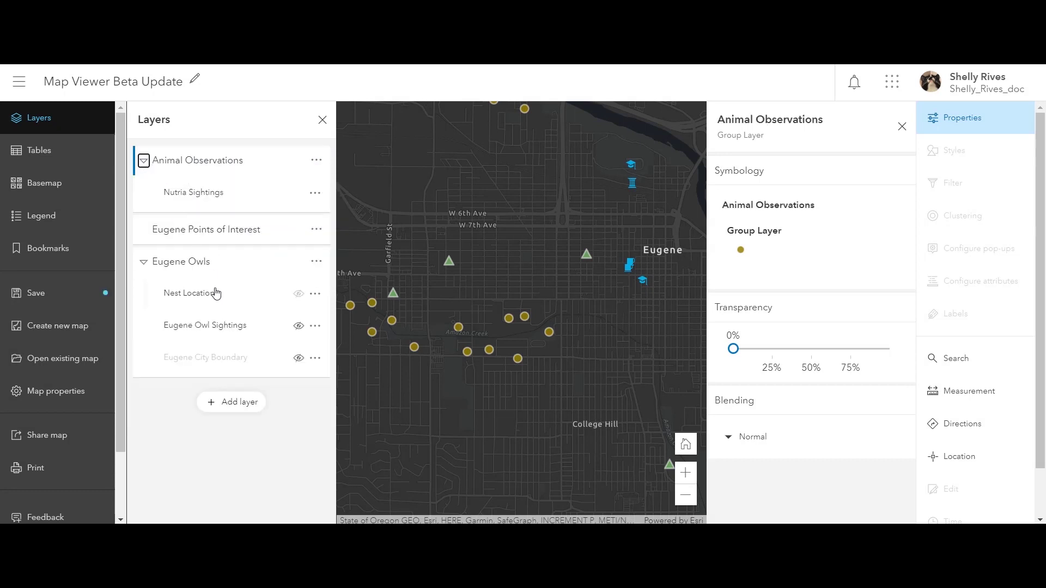
# - Move Eugene Owl Sightings into the group, toggle its visibility, and open Eugene Points of Interest's table
pyautogui.moveTo(220, 331); pyautogui.dragTo(217, 205)
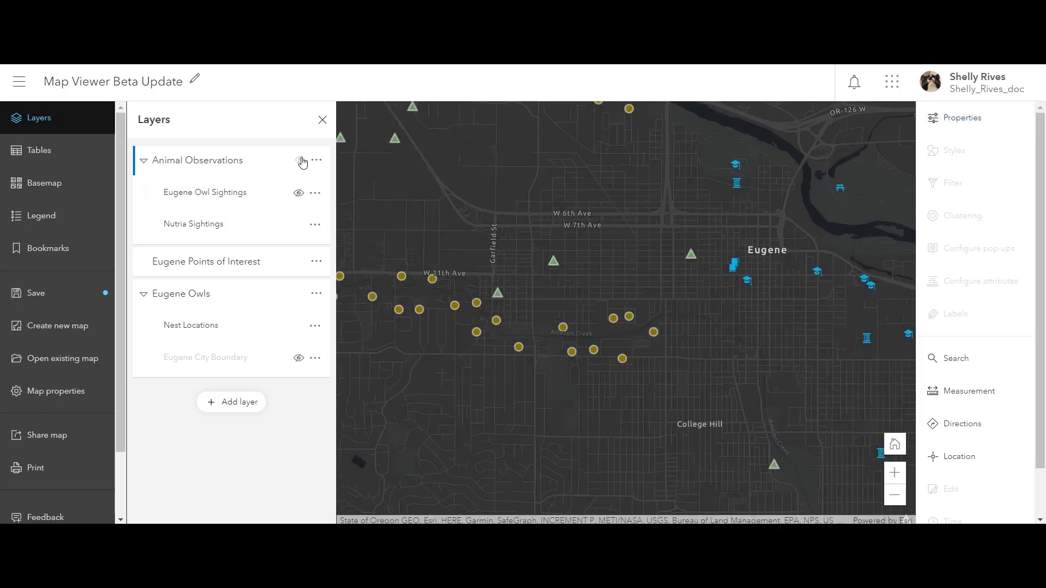
pyautogui.click(300, 160)
pyautogui.click(301, 160)
pyautogui.click(316, 262)
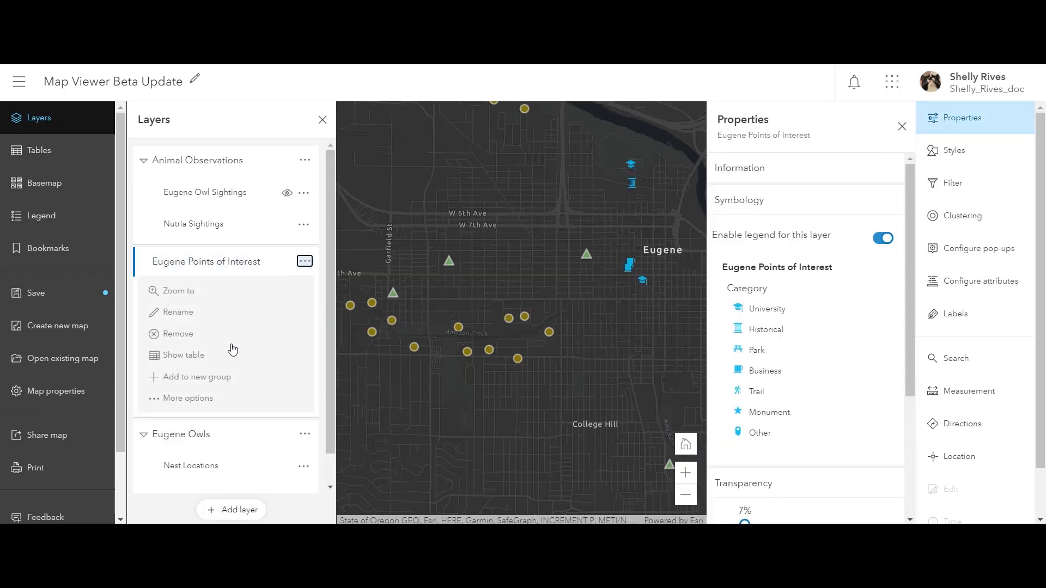
pyautogui.click(184, 355)
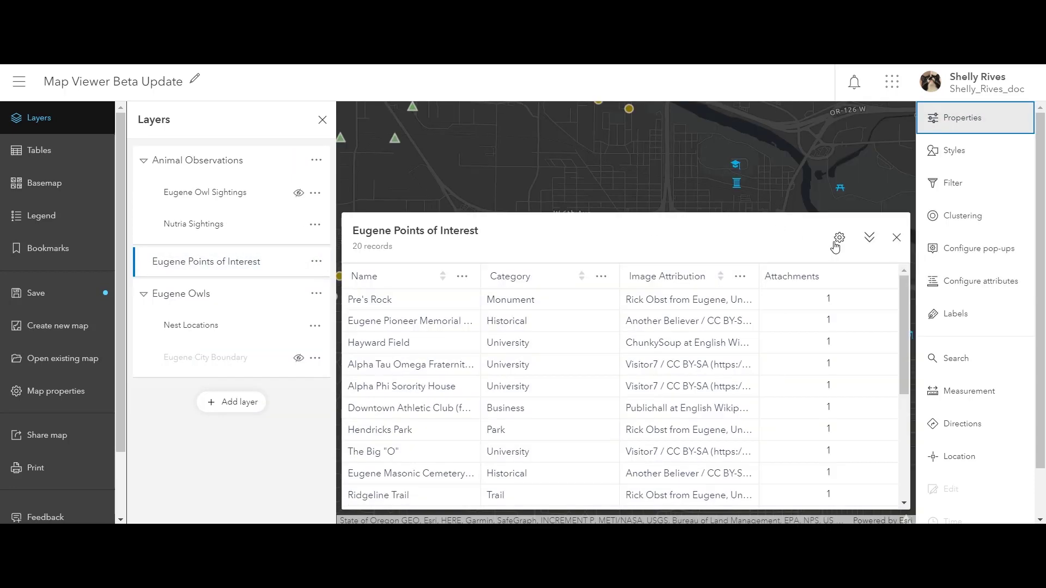
# - Close the attribute table and open Nest Locations' single-symbol style options
pyautogui.click(896, 238)
pyautogui.click(297, 325)
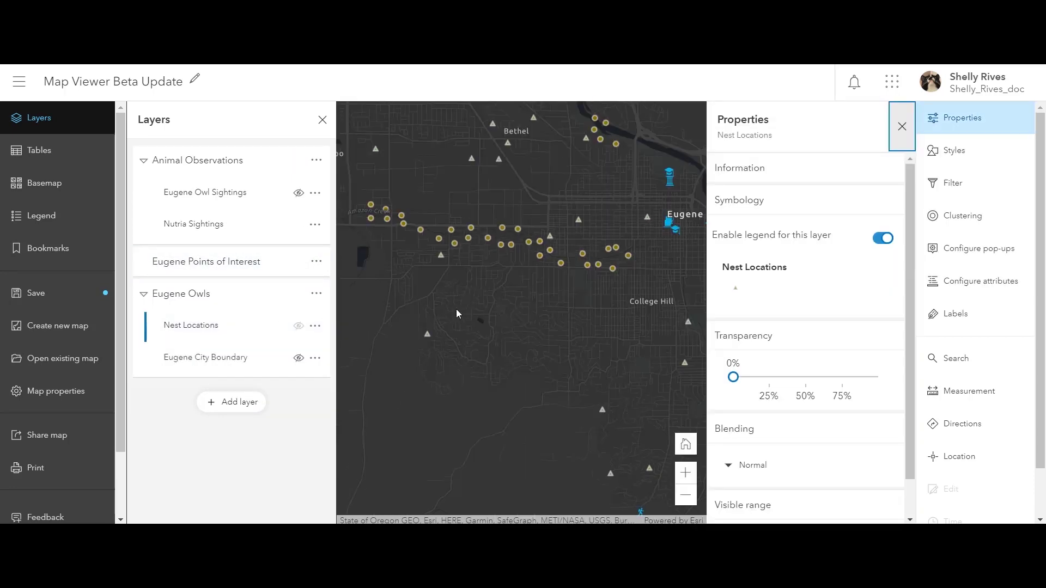
pyautogui.click(963, 163)
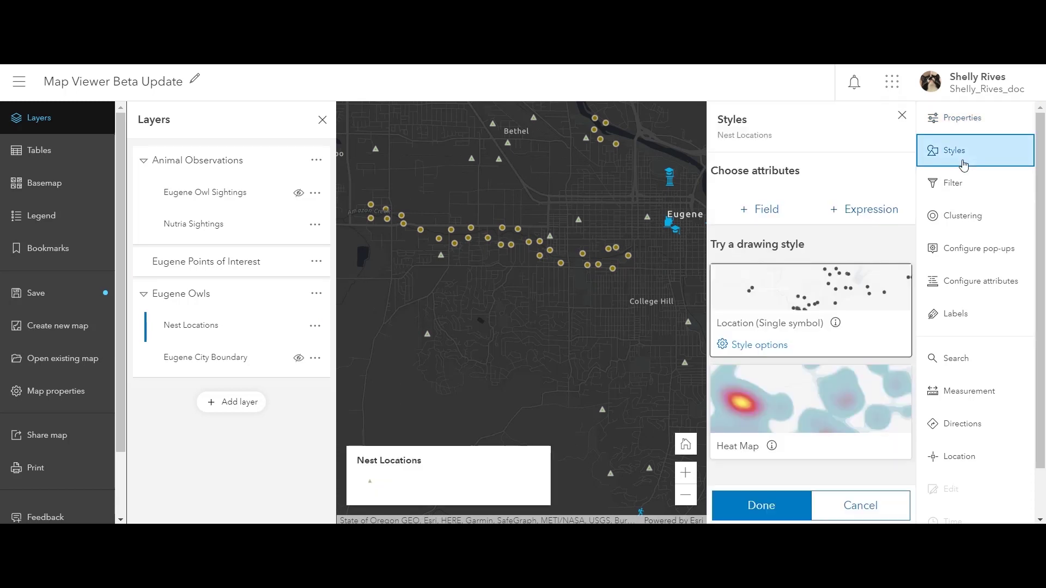
pyautogui.click(774, 351)
# - Tint the symbol fill to 8ab572 (blue 114), then enlarge Nutria Sightings' cluster radius and change its label field
pyautogui.click(801, 229)
pyautogui.scroll(-5, 570, 412)
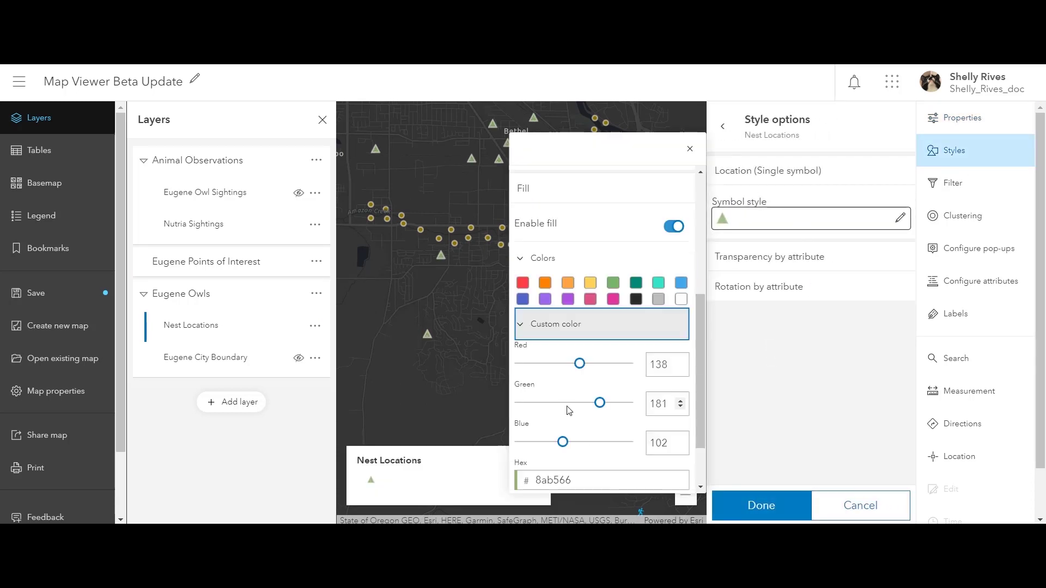
pyautogui.scroll(-2, 574, 380)
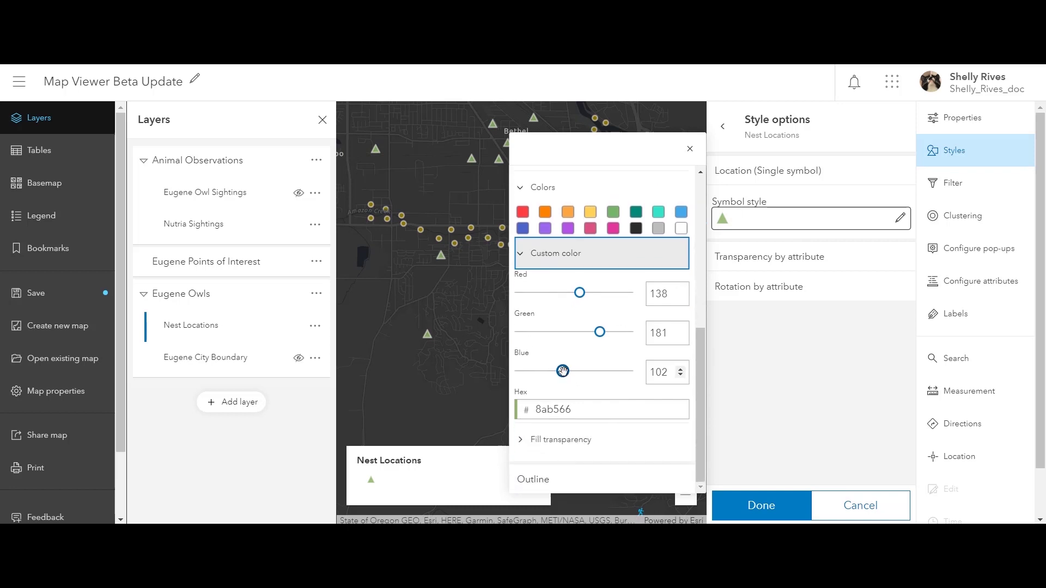
pyautogui.click(563, 371)
pyautogui.moveTo(566, 371); pyautogui.dragTo(569, 371)
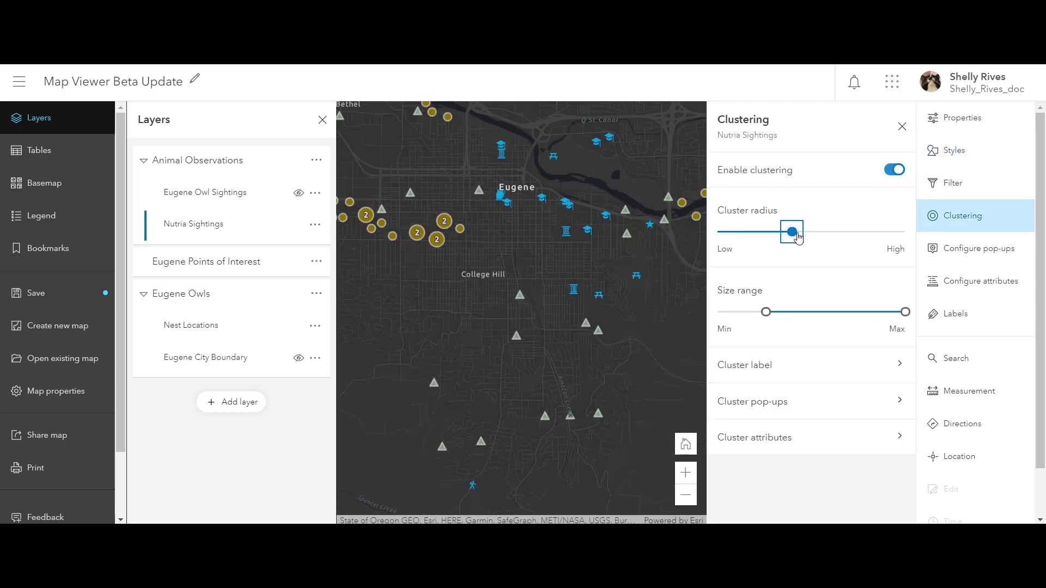
pyautogui.moveTo(792, 231); pyautogui.dragTo(806, 232)
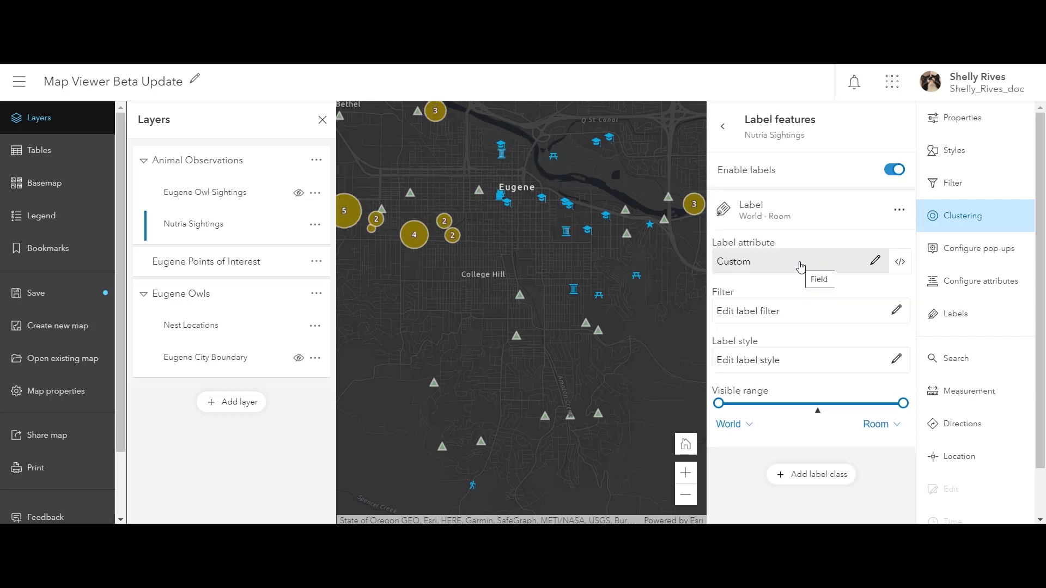
pyautogui.click(798, 264)
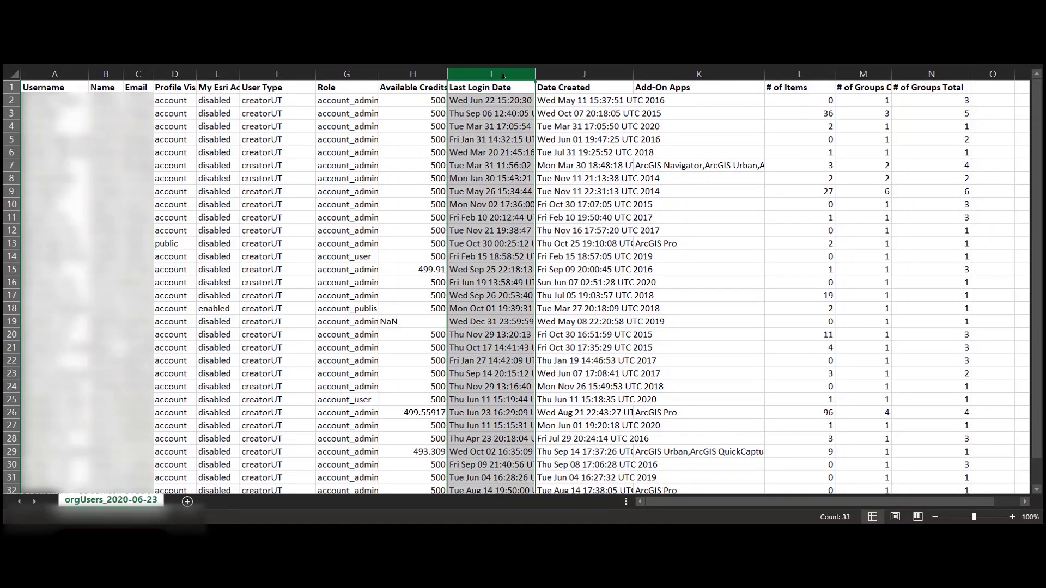
# - Read column totals in orgUsers, confirming # of Items sums to 225
pyautogui.click(704, 75)
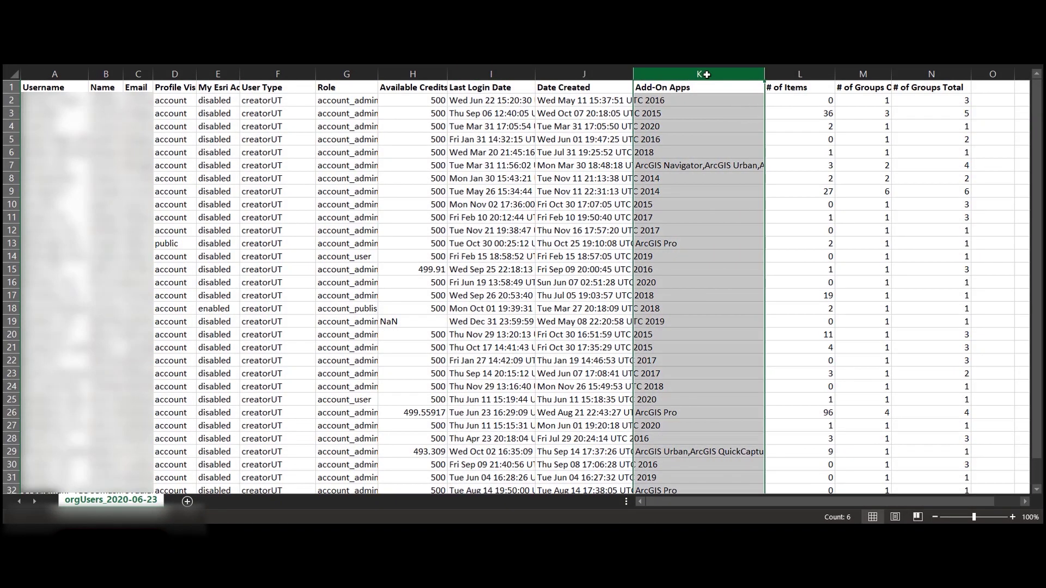
pyautogui.click(906, 74)
pyautogui.click(875, 74)
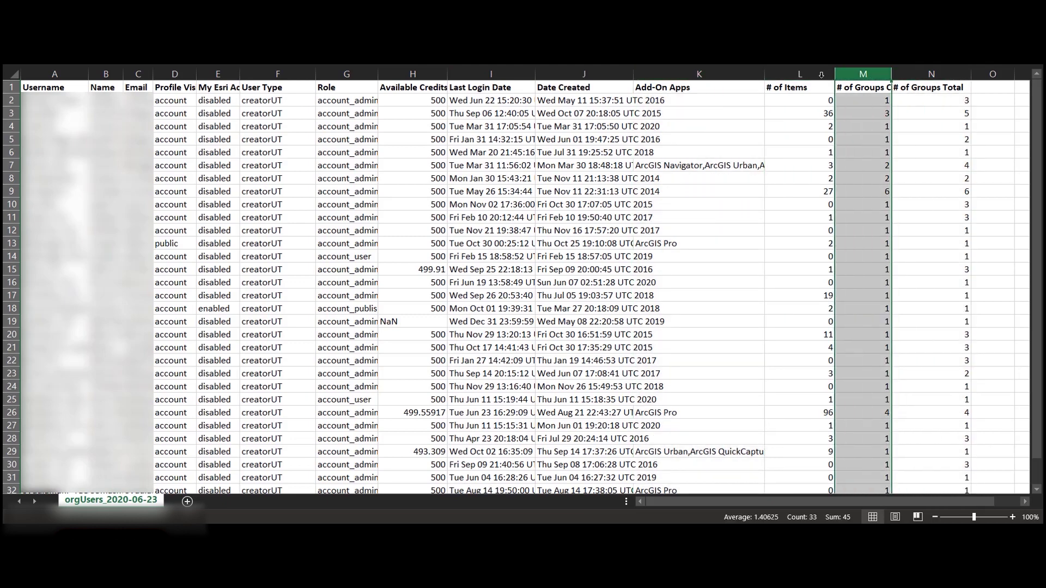
pyautogui.click(800, 75)
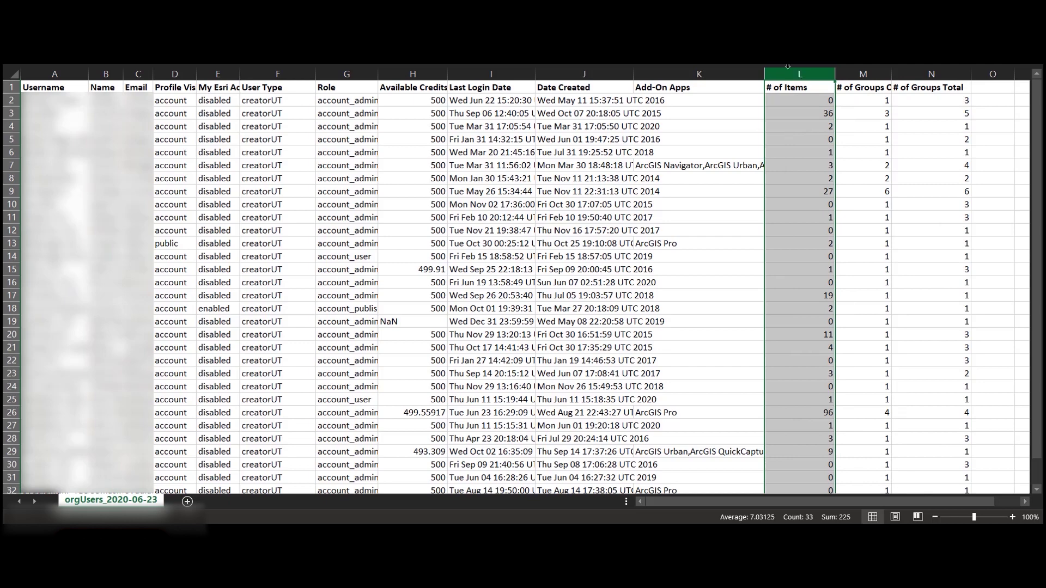
# - Inspect the Date Modified and Share Level columns in orgContent, then return to the browser
pyautogui.hotkey('alt', 'Tab')
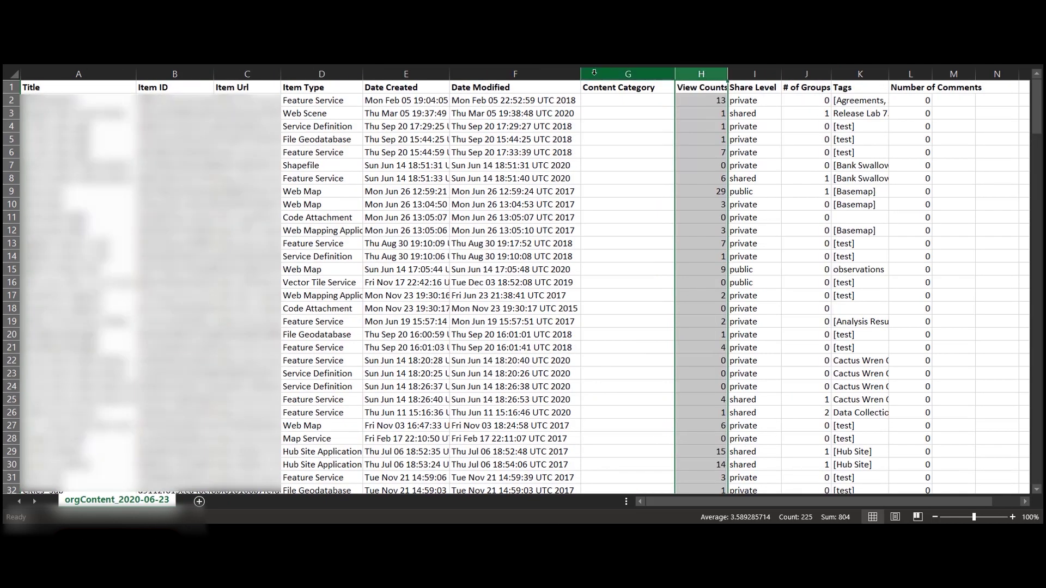
pyautogui.click(536, 75)
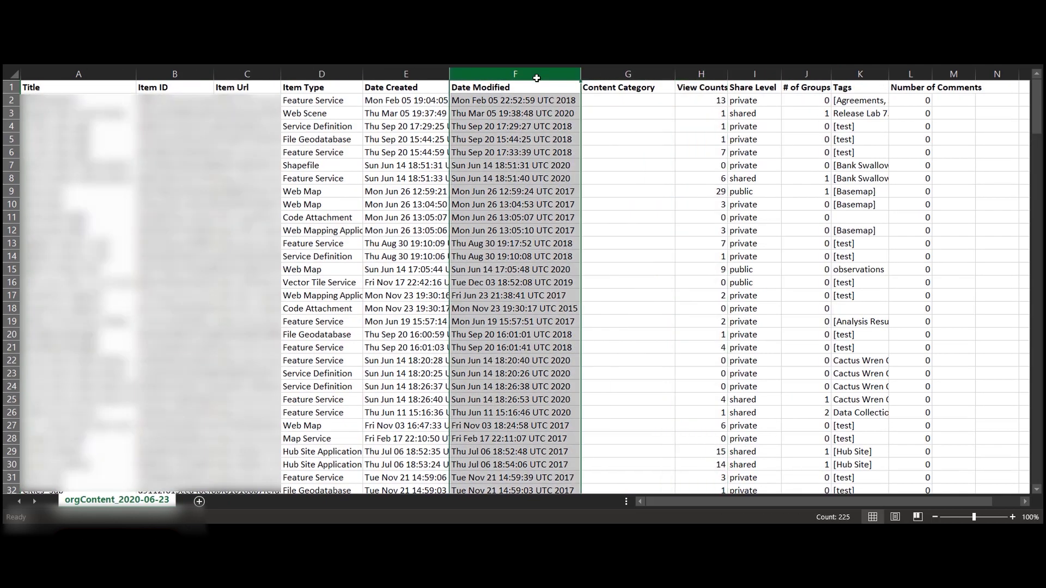
pyautogui.click(748, 74)
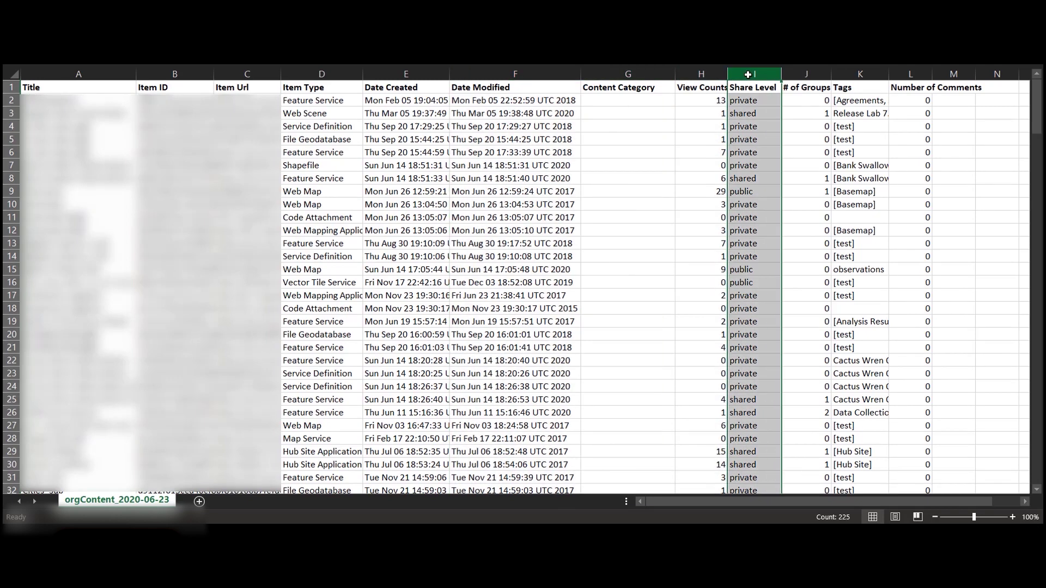
pyautogui.hotkey('alt', 'Tab')
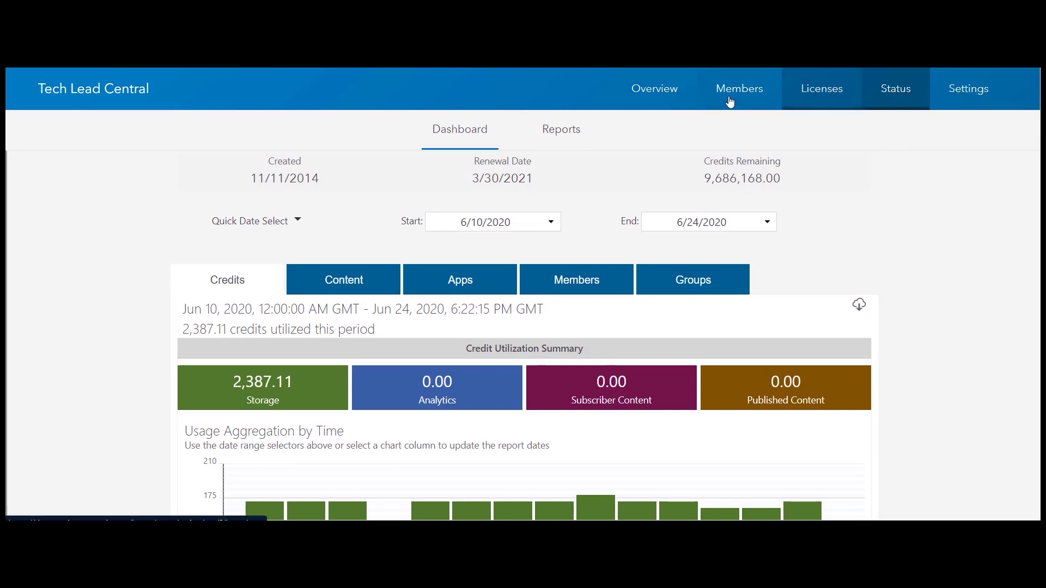
# - Create a Member report named OrganizationMembers_6/24/2020 from the organization's Reports page
pyautogui.click(556, 129)
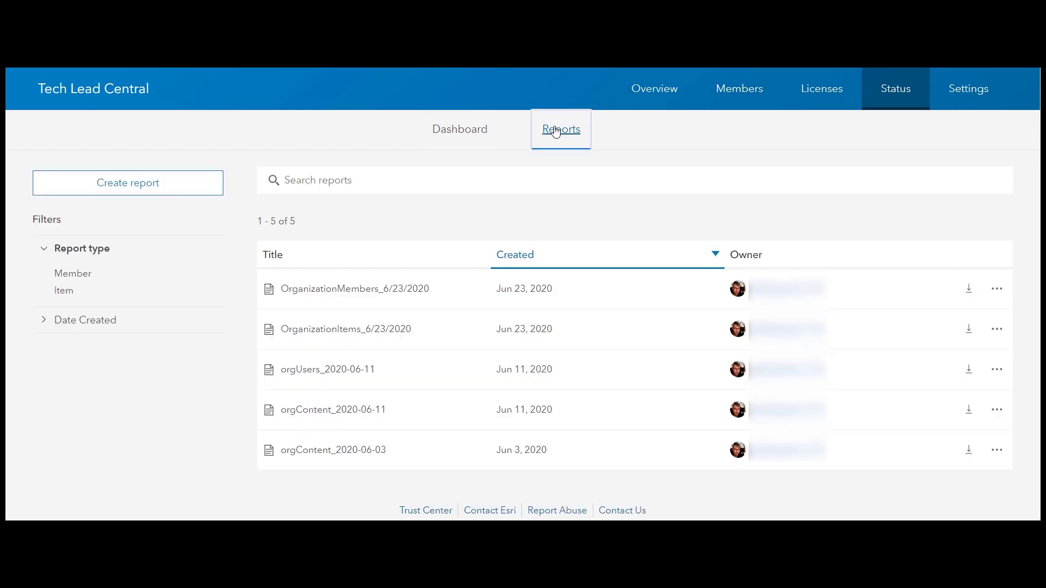
pyautogui.click(159, 184)
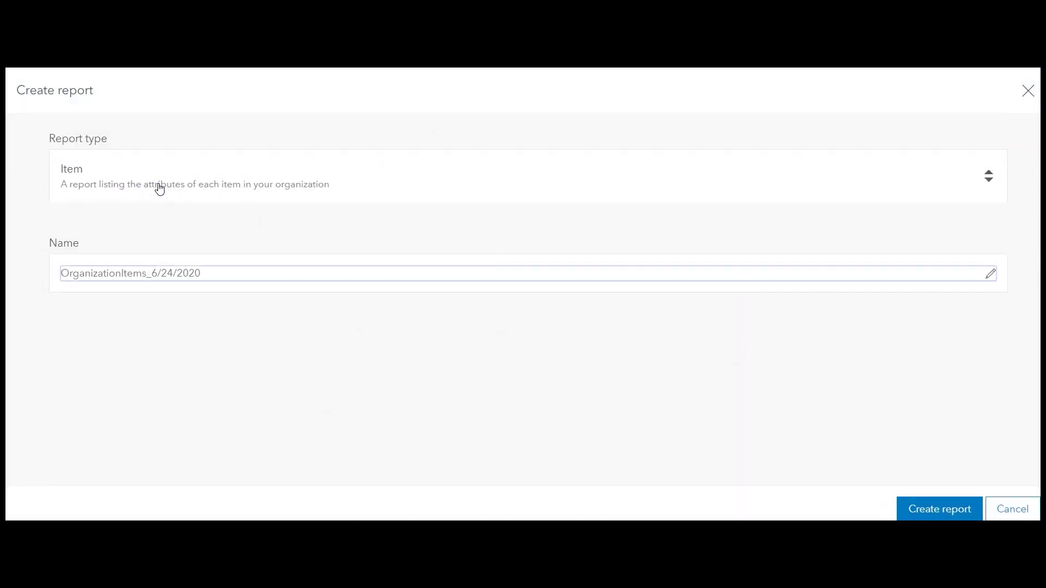
pyautogui.click(159, 188)
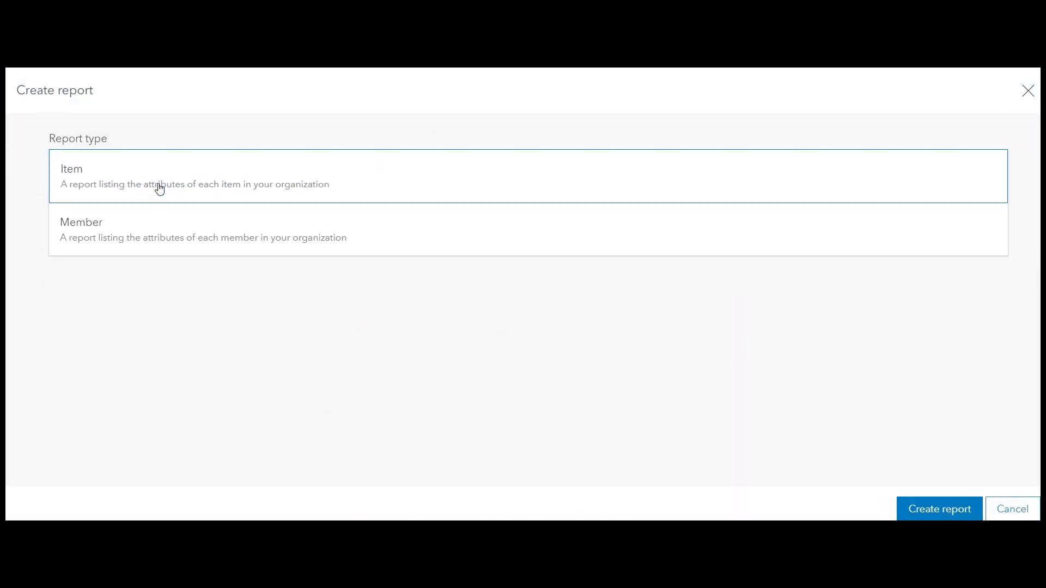
pyautogui.click(136, 239)
pyautogui.click(938, 511)
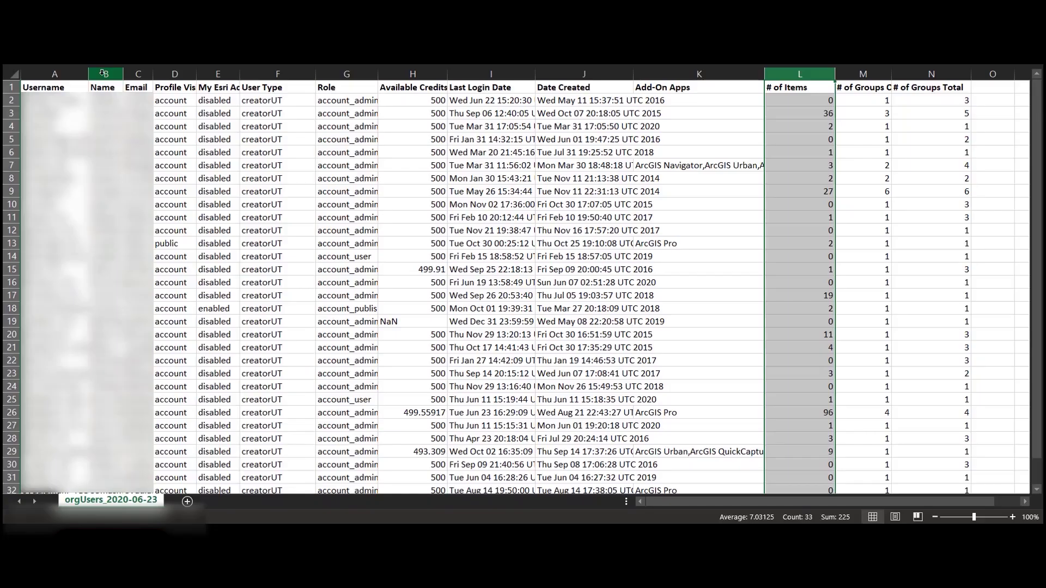
# - Select the Name and Email columns in orgUsers, then sort orgContent by View Counts, largest first
pyautogui.click(103, 74)
pyautogui.moveTo(102, 74); pyautogui.dragTo(137, 75)
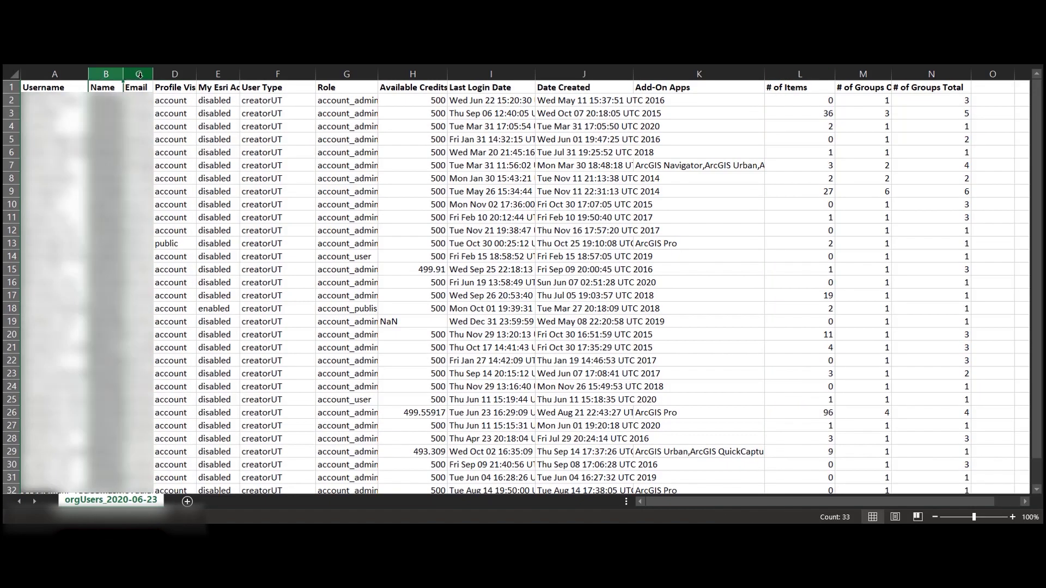
pyautogui.click(139, 75)
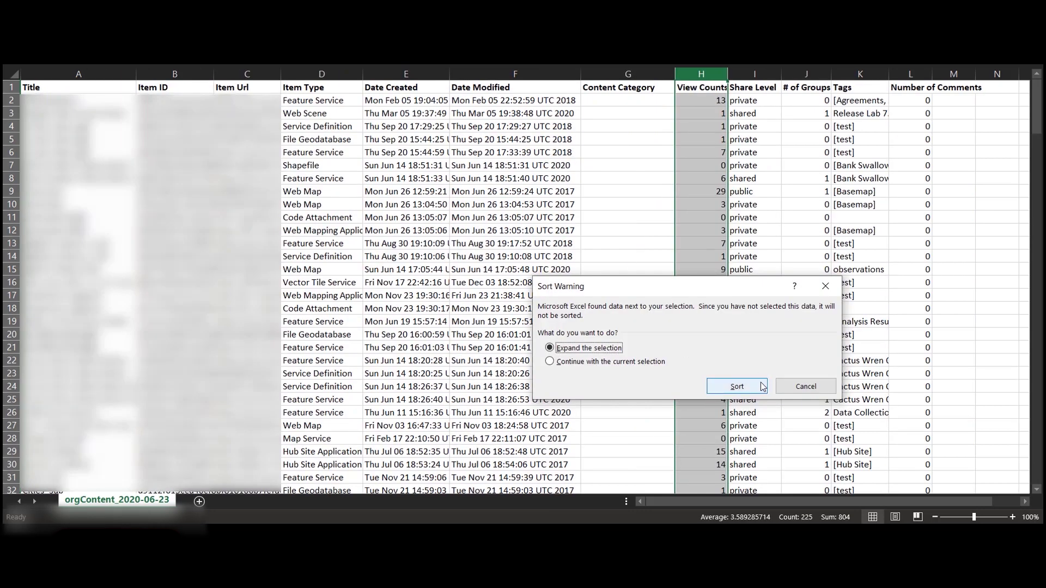
pyautogui.click(757, 383)
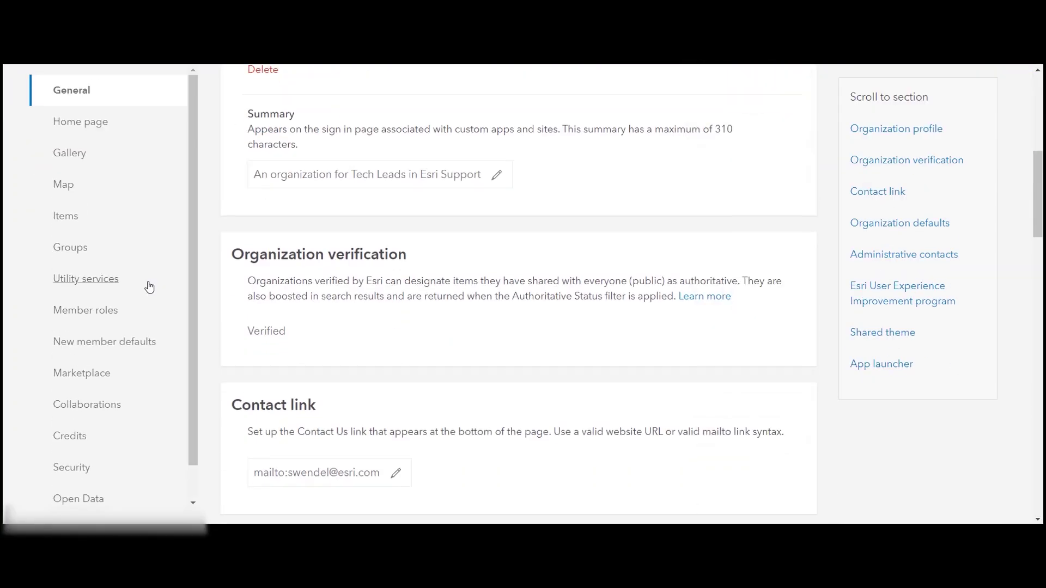
# - Open Security in the organization settings and review its member policies and sharing options
pyautogui.scroll(-1, 145, 295)
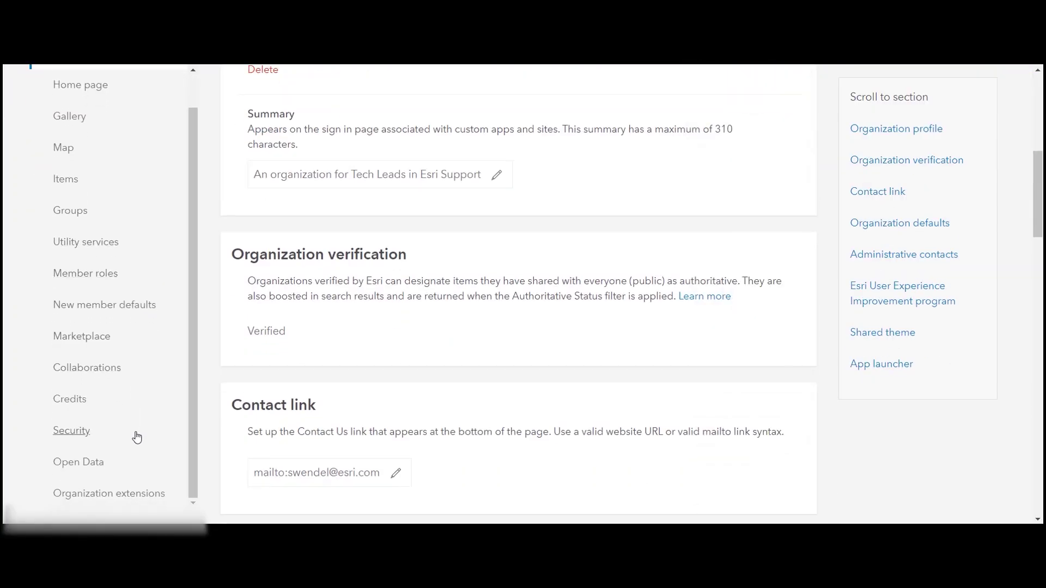
pyautogui.click(71, 430)
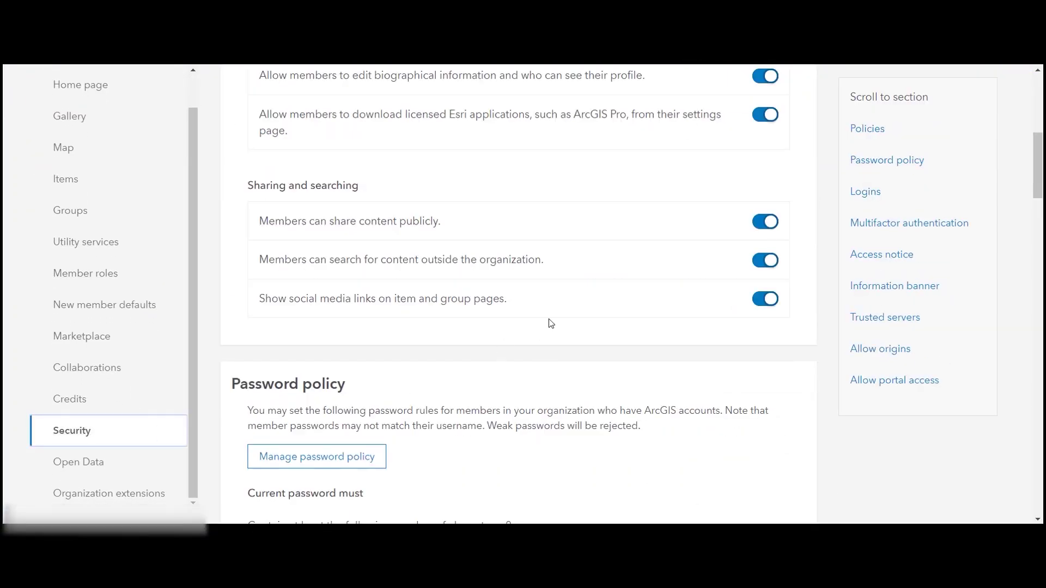
pyautogui.scroll(1, 549, 320)
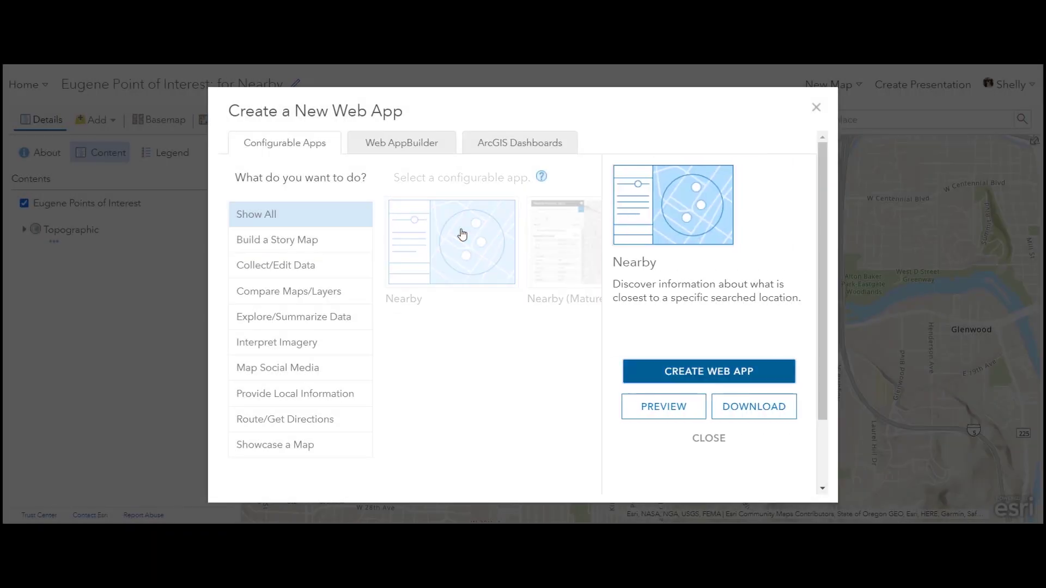
# - Create the Nearby app from the Eugene Points of Interest map and open its Express Setup
pyautogui.click(724, 374)
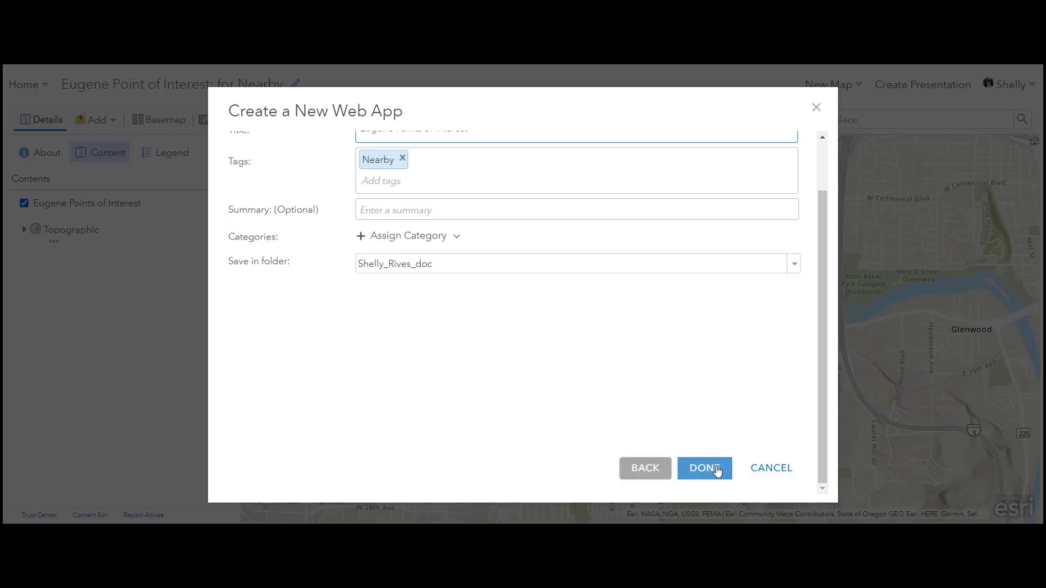
pyautogui.click(715, 468)
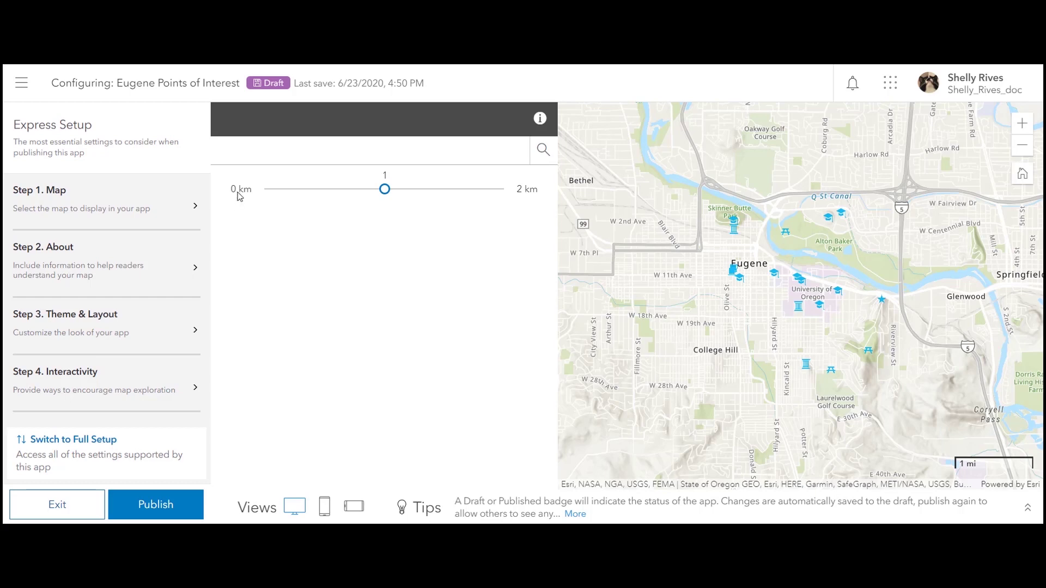
# - Step through the Map, About, Theme and Interactivity setup steps, then return to the overview
pyautogui.click(139, 204)
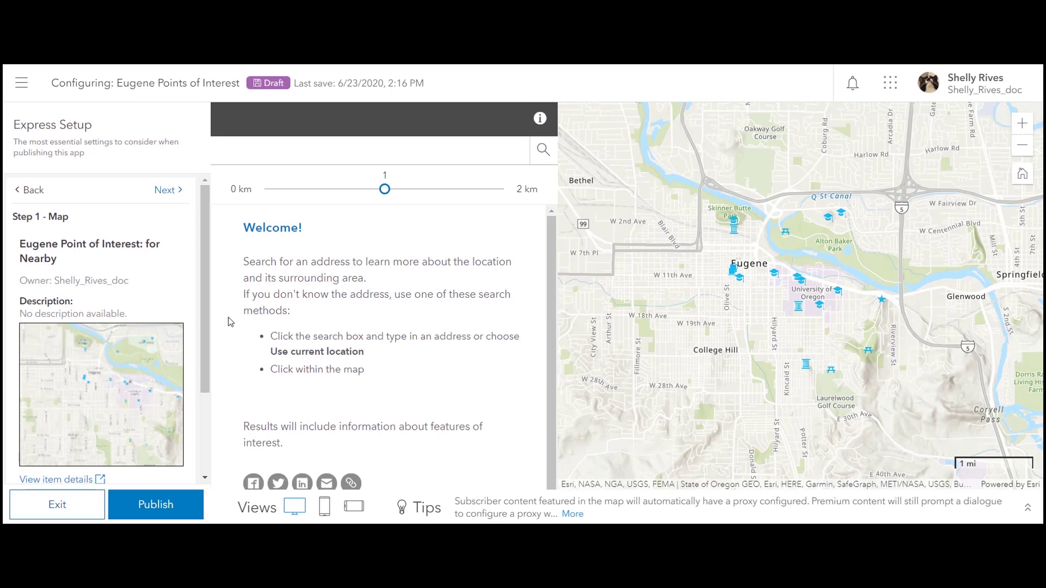
pyautogui.click(169, 191)
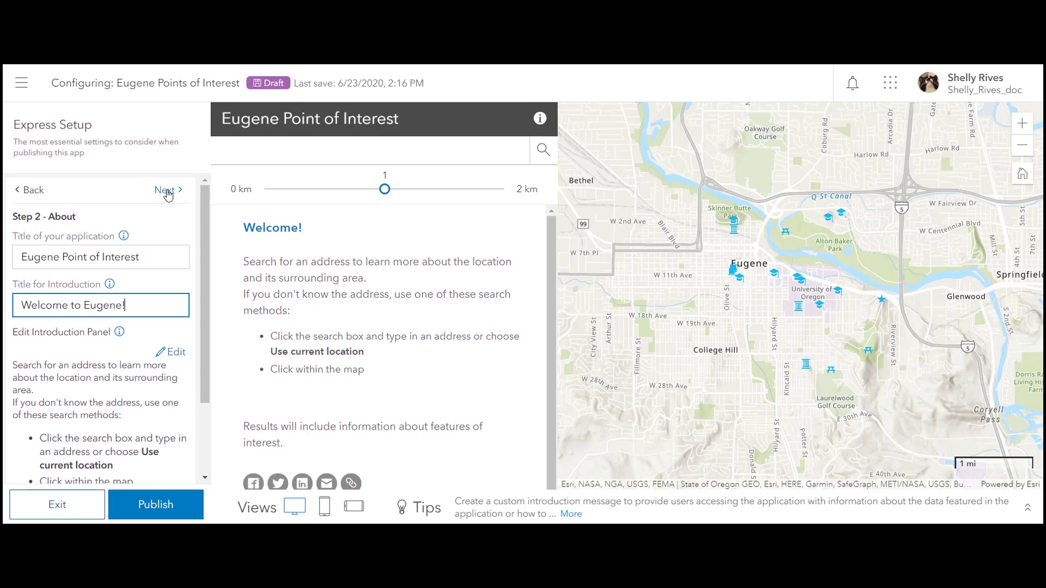
pyautogui.click(168, 192)
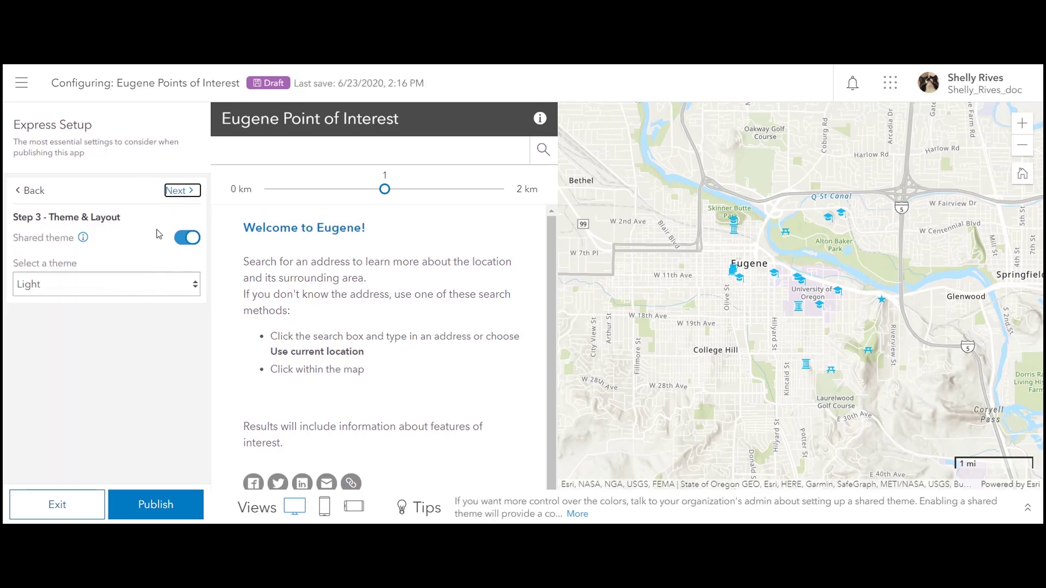
pyautogui.click(183, 190)
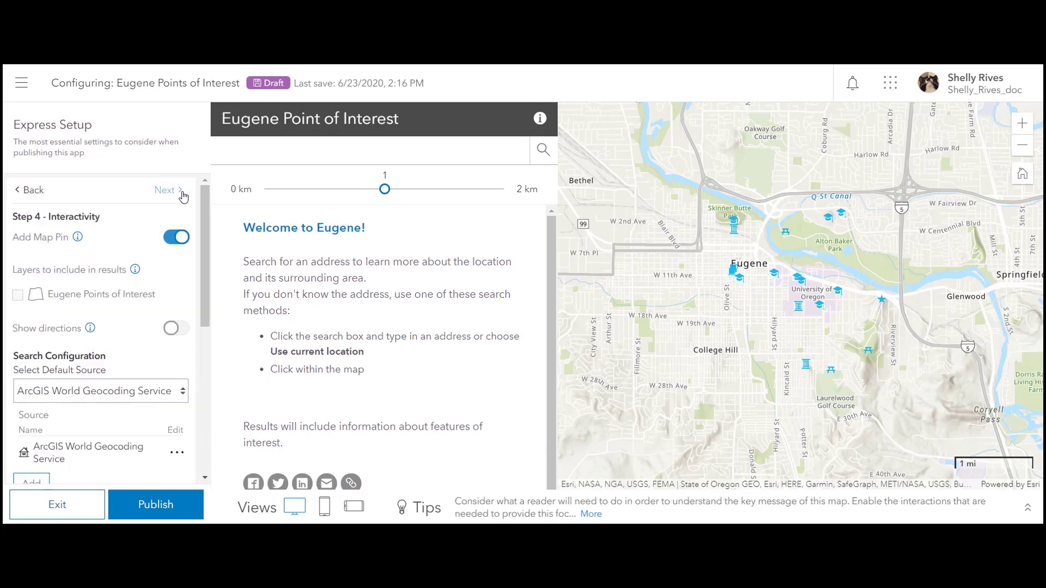
pyautogui.click(32, 191)
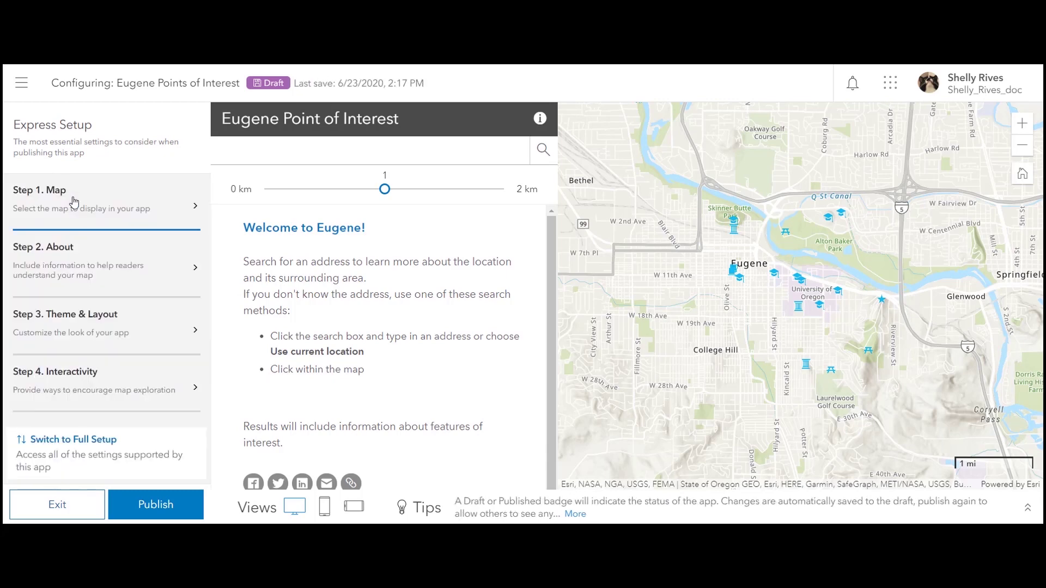
# - Switch the app to Full Setup and review its interactivity settings
pyautogui.click(71, 440)
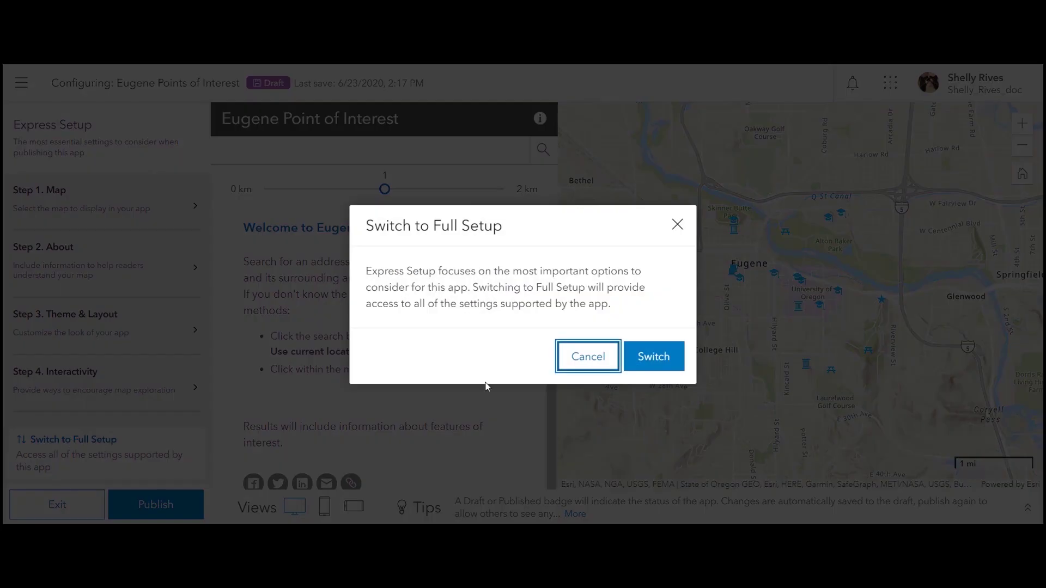
pyautogui.click(641, 357)
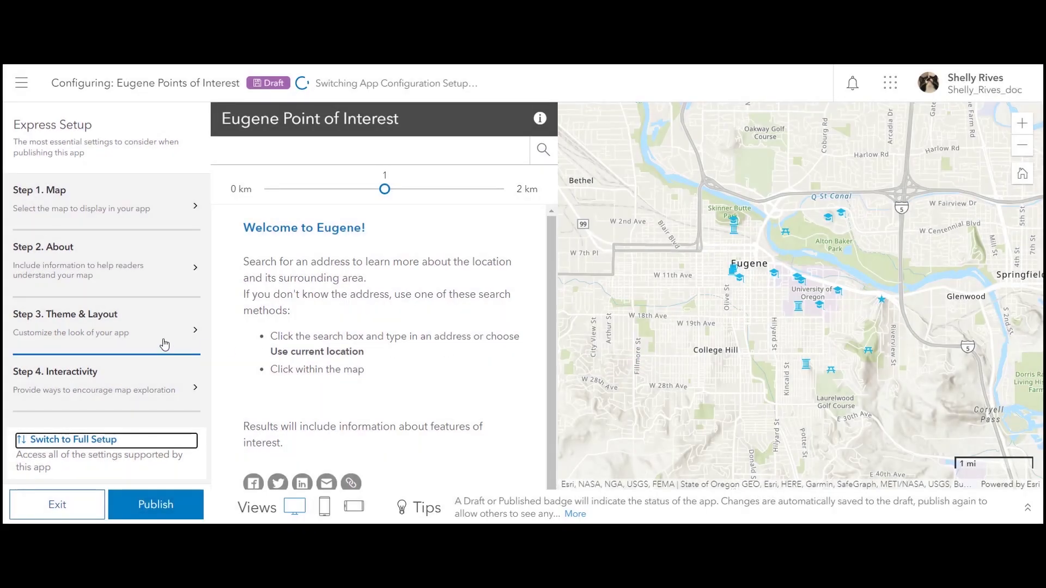
pyautogui.click(19, 216)
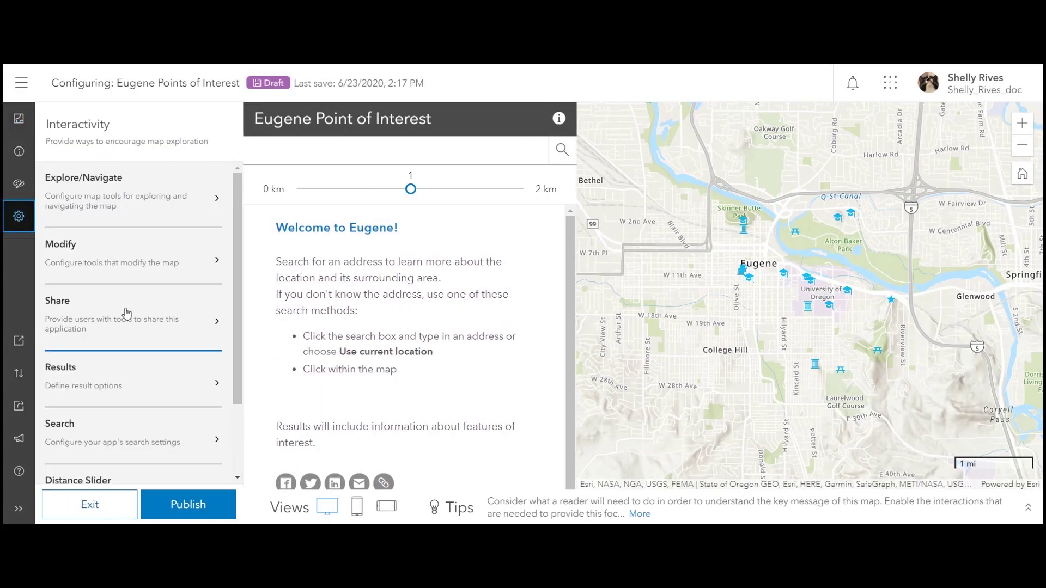
pyautogui.scroll(-2, 124, 316)
pyautogui.scroll(-1, 121, 361)
# - Publish the Nearby app and search for points of interest near 1800 Fairmount Blvd
pyautogui.click(188, 505)
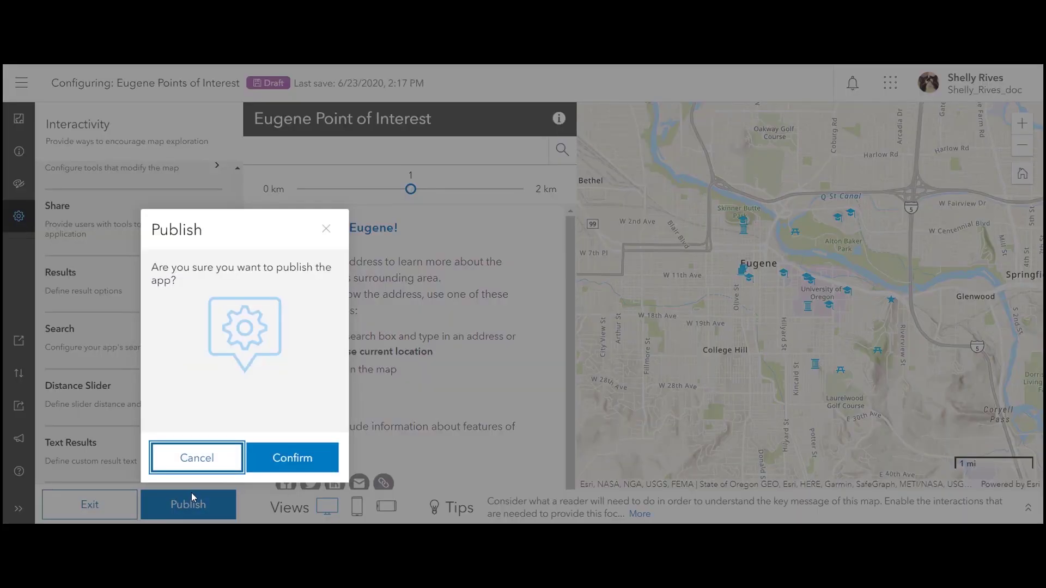
pyautogui.click(287, 461)
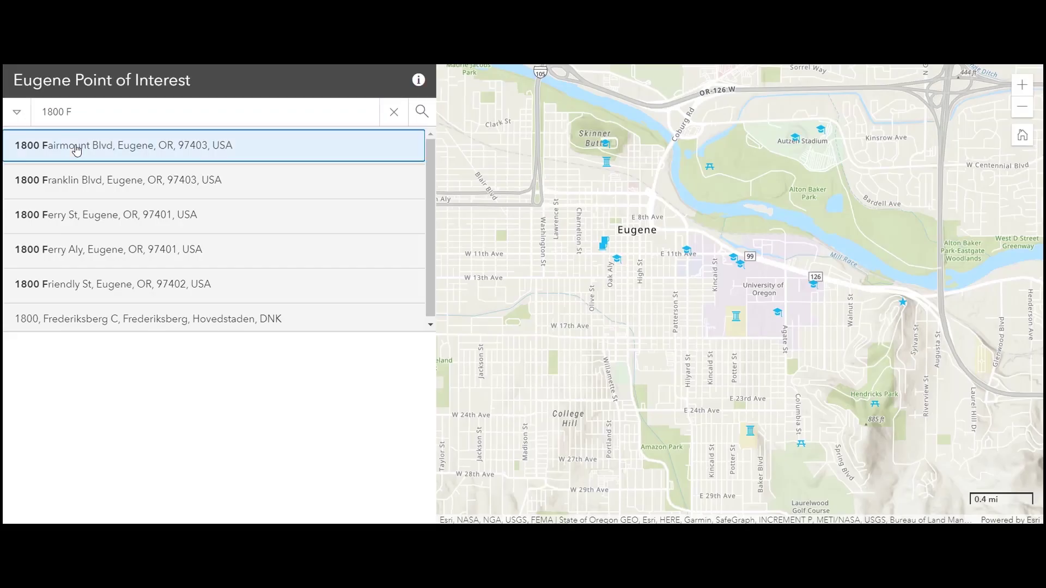
pyautogui.click(75, 144)
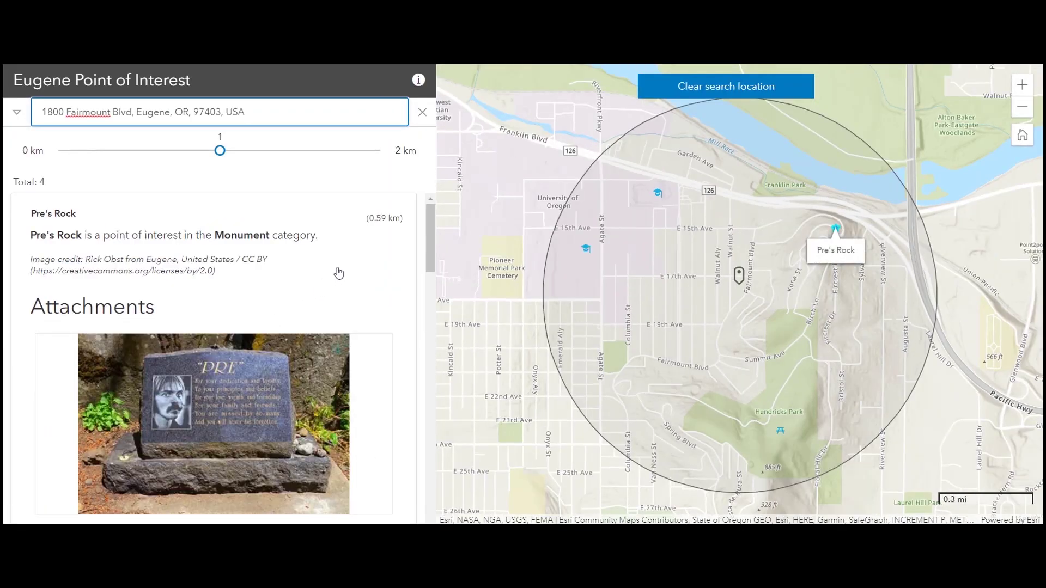
pyautogui.scroll(-8, 392, 271)
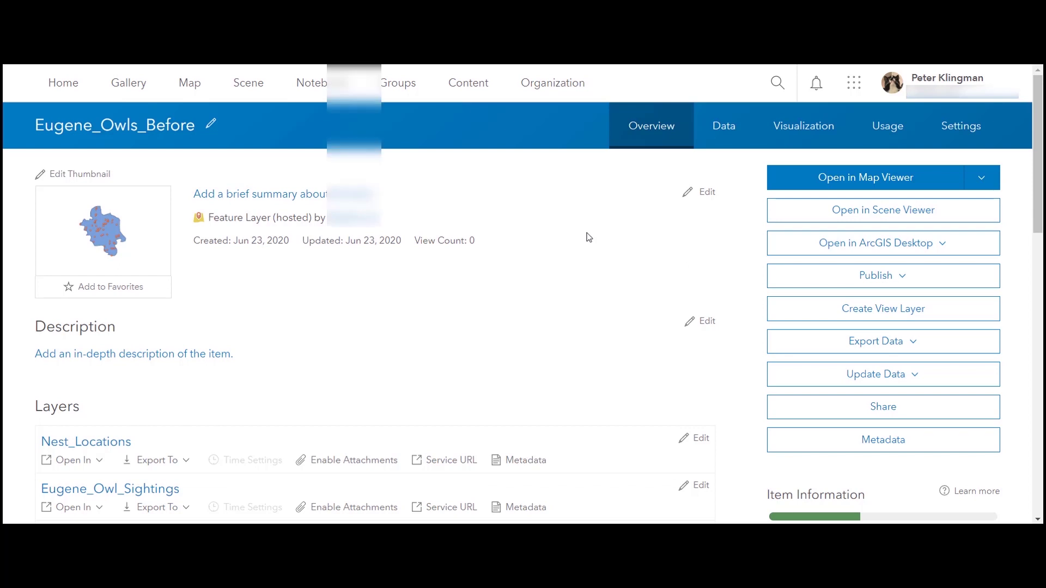
# - Scroll down to the Eugene_Owls Layers list and open the Nest_Locations sublayer's item page
pyautogui.scroll(-3, 588, 238)
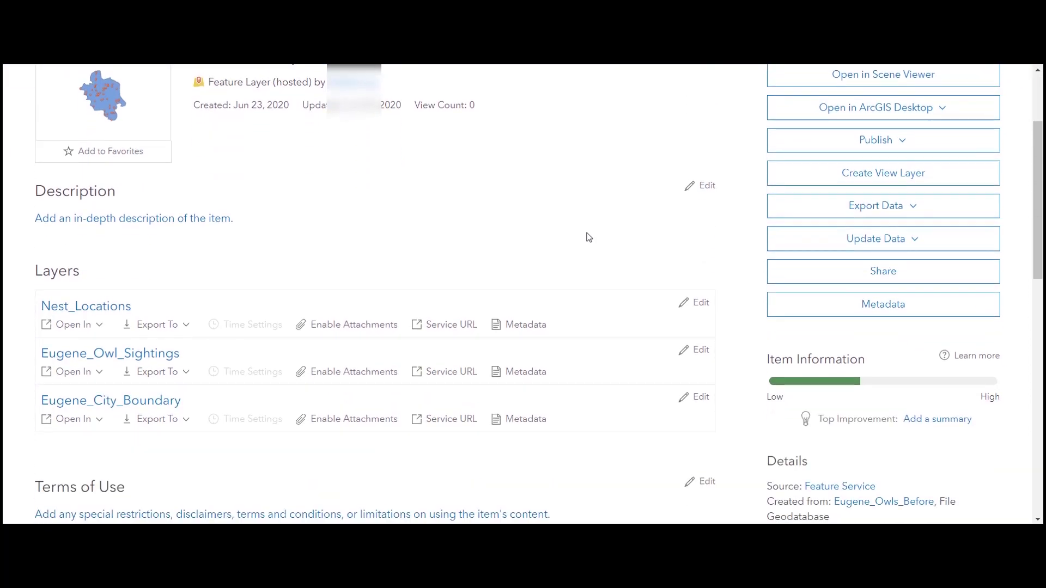
pyautogui.scroll(-1, 588, 238)
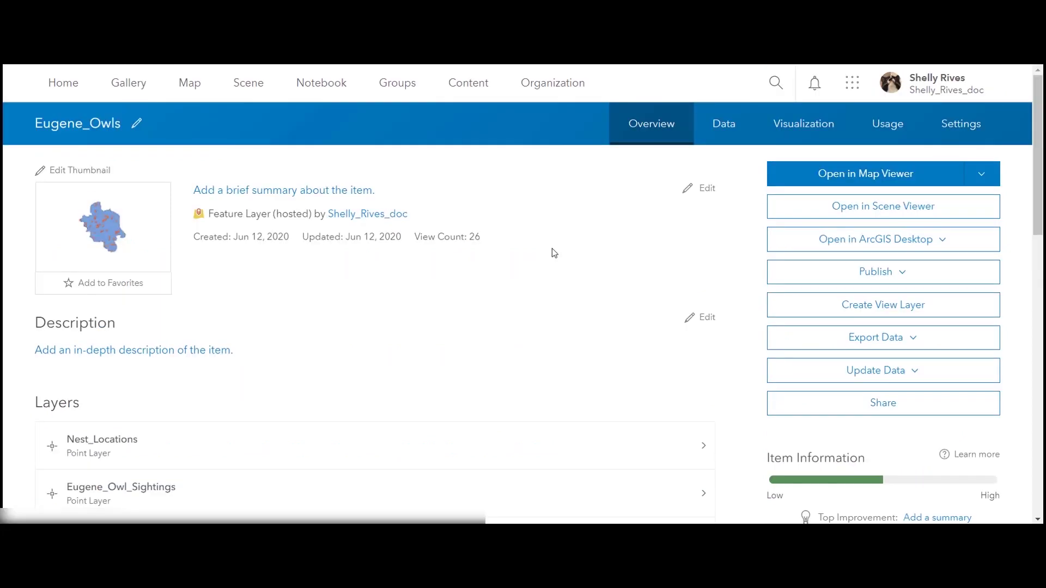
pyautogui.scroll(-3, 551, 249)
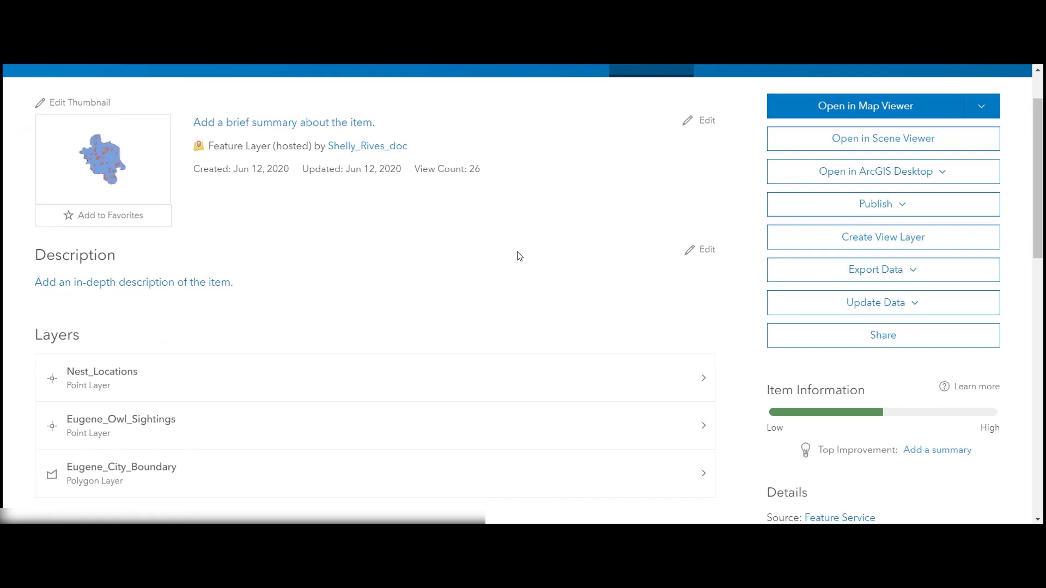
pyautogui.scroll(-1, 458, 250)
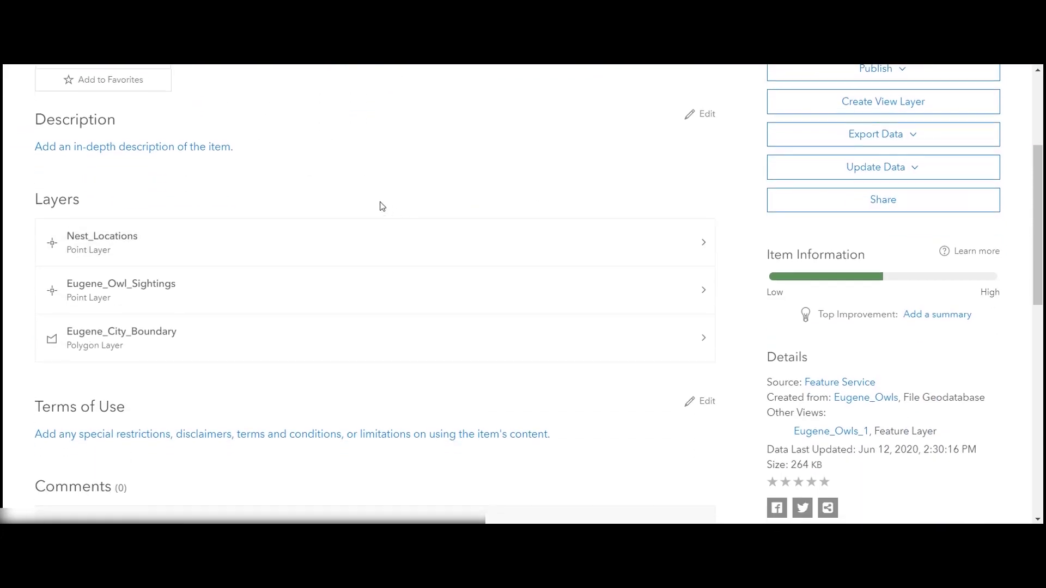
pyautogui.click(253, 254)
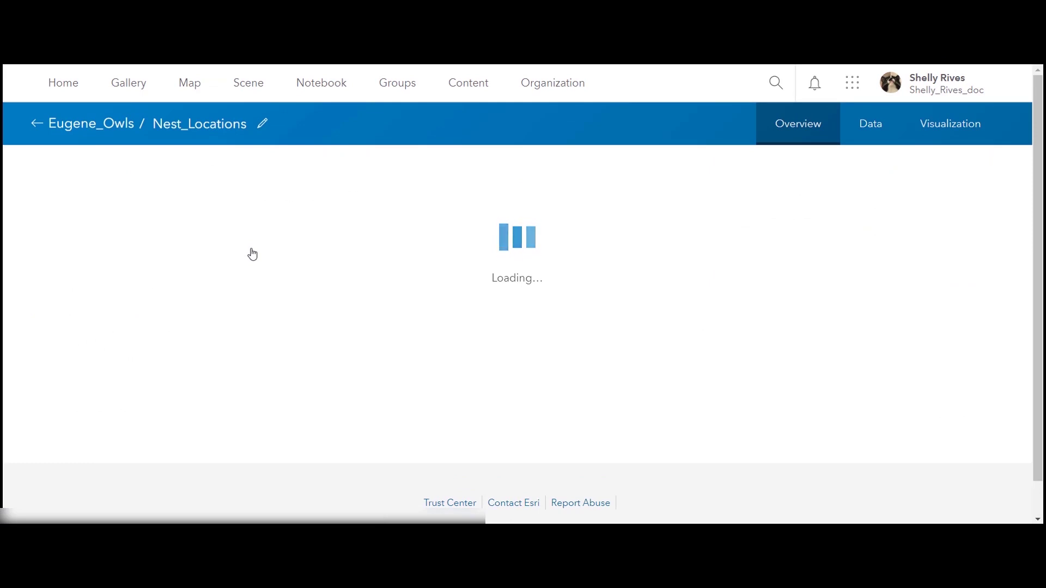
# - View the Nest_Locations Data and Visualization pages, then expand the Open in Map Viewer options
pyautogui.click(880, 126)
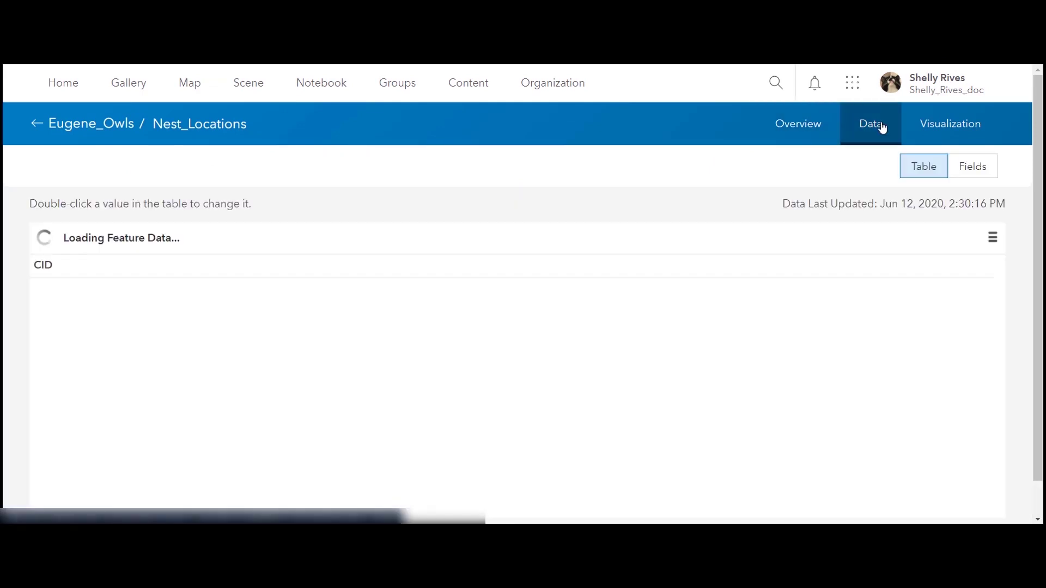
pyautogui.click(952, 126)
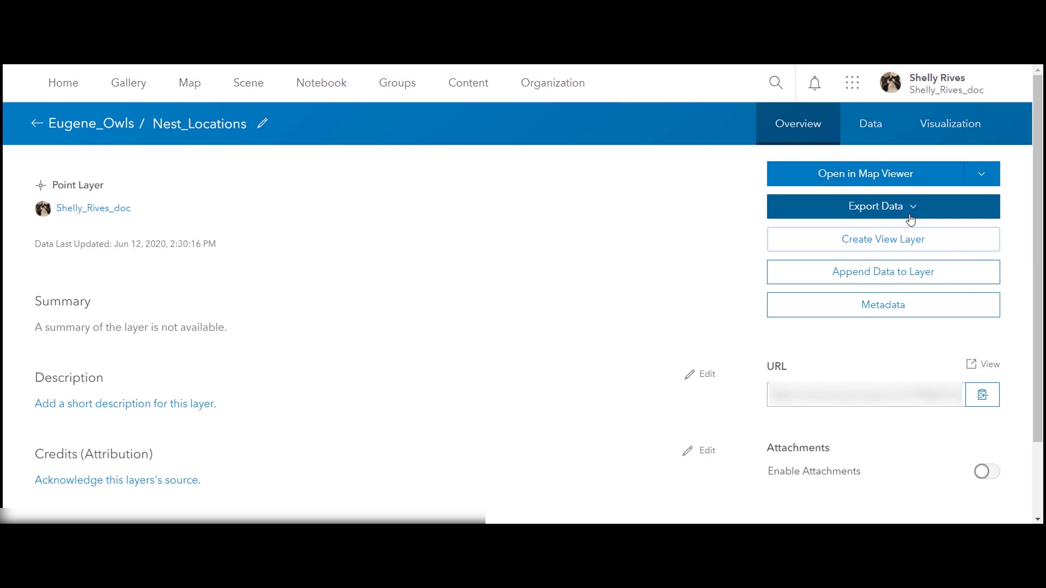
pyautogui.click(982, 173)
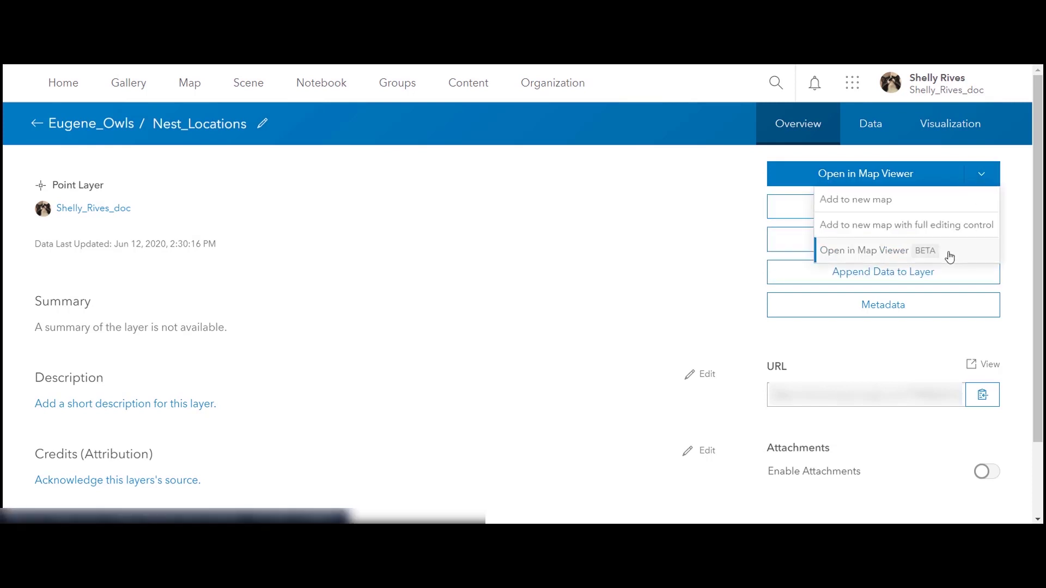